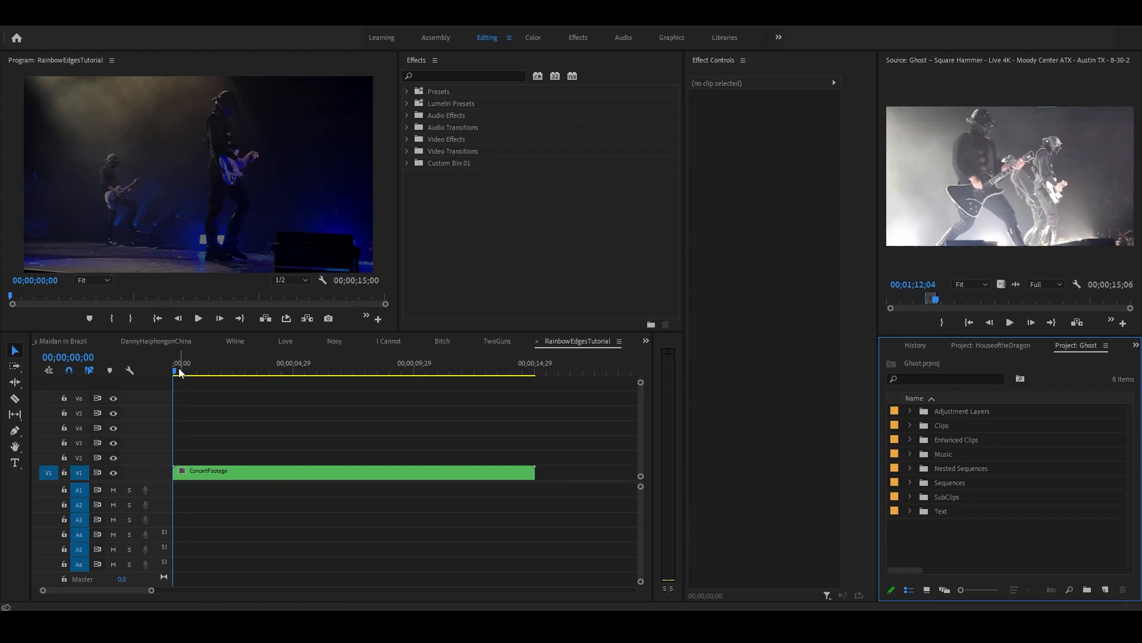
Create a 1920 × 1080 adjustment layer at 23.976 fps with square pixels in the Ghost project
drag(173, 368, 148, 472)
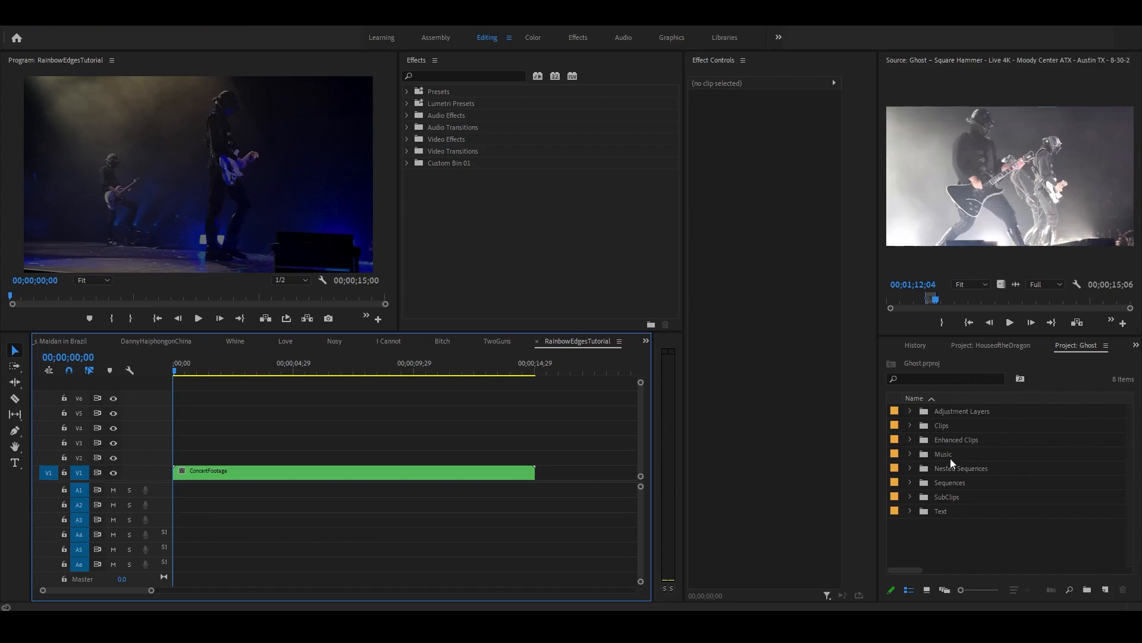
click(1106, 590)
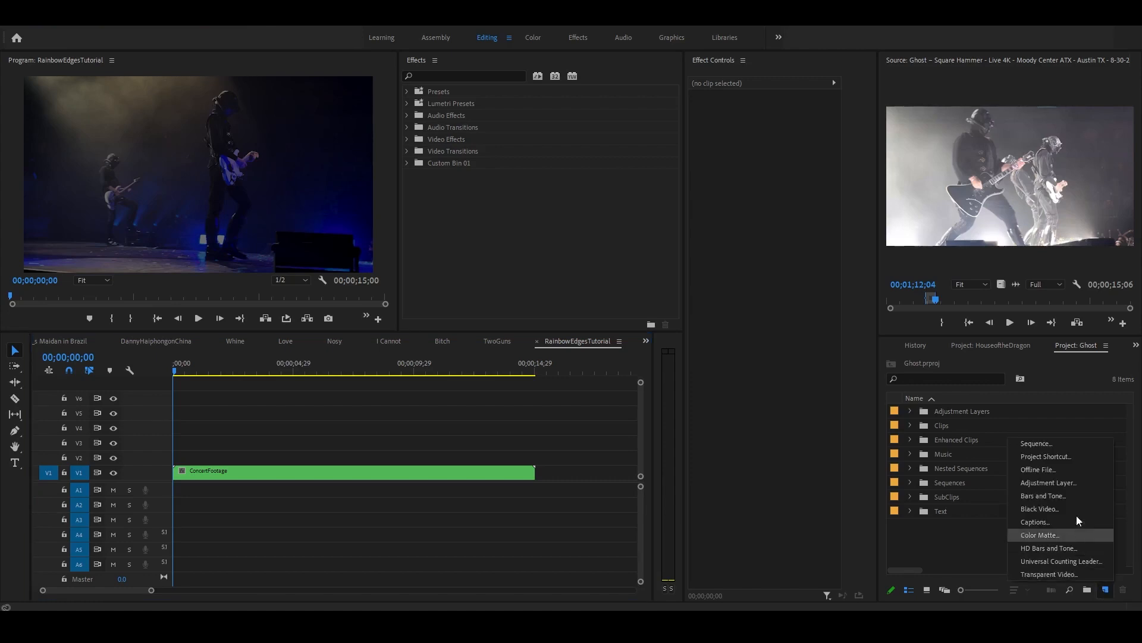
click(1084, 480)
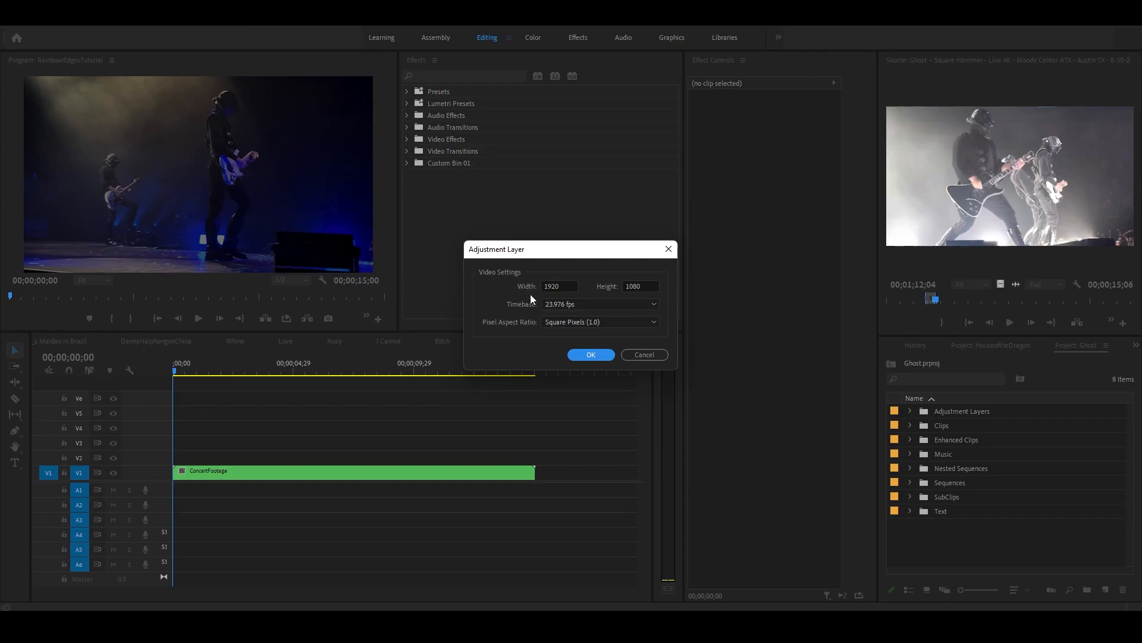
click(591, 355)
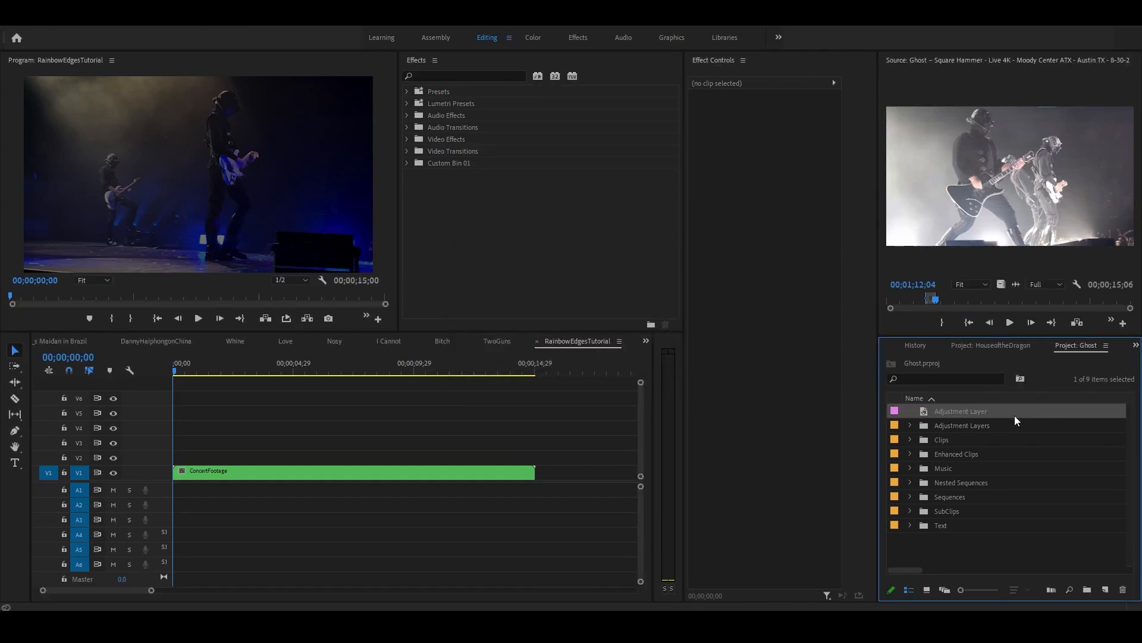
Place the adjustment layer on track V2 above ConcertFootage and extend it to the full length of that clip
drag(1029, 410, 181, 464)
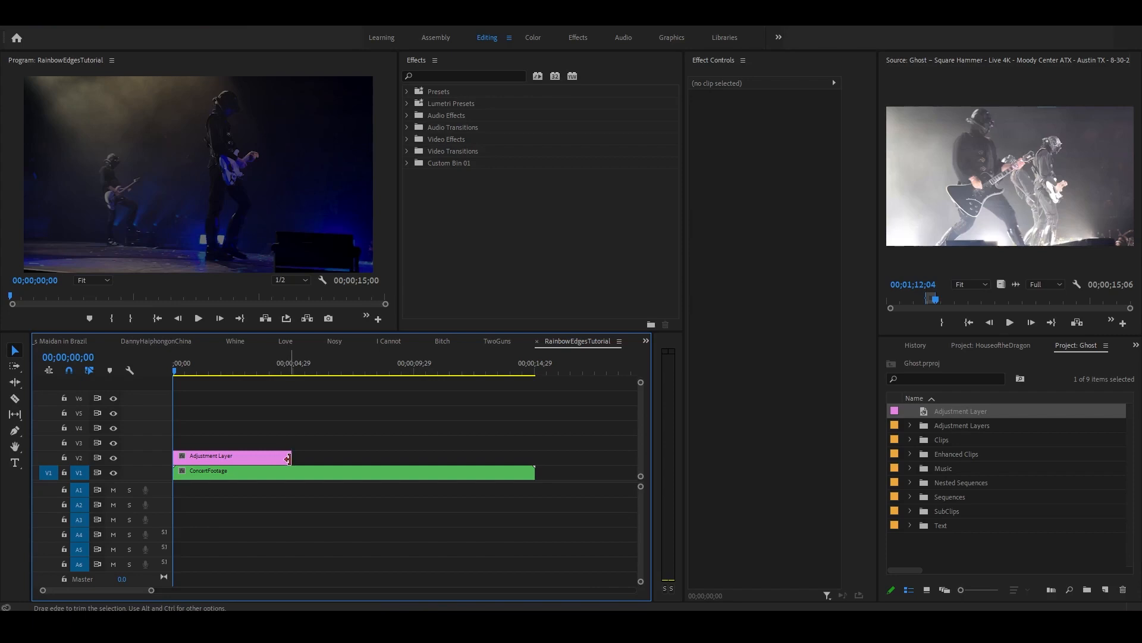
drag(289, 458, 534, 458)
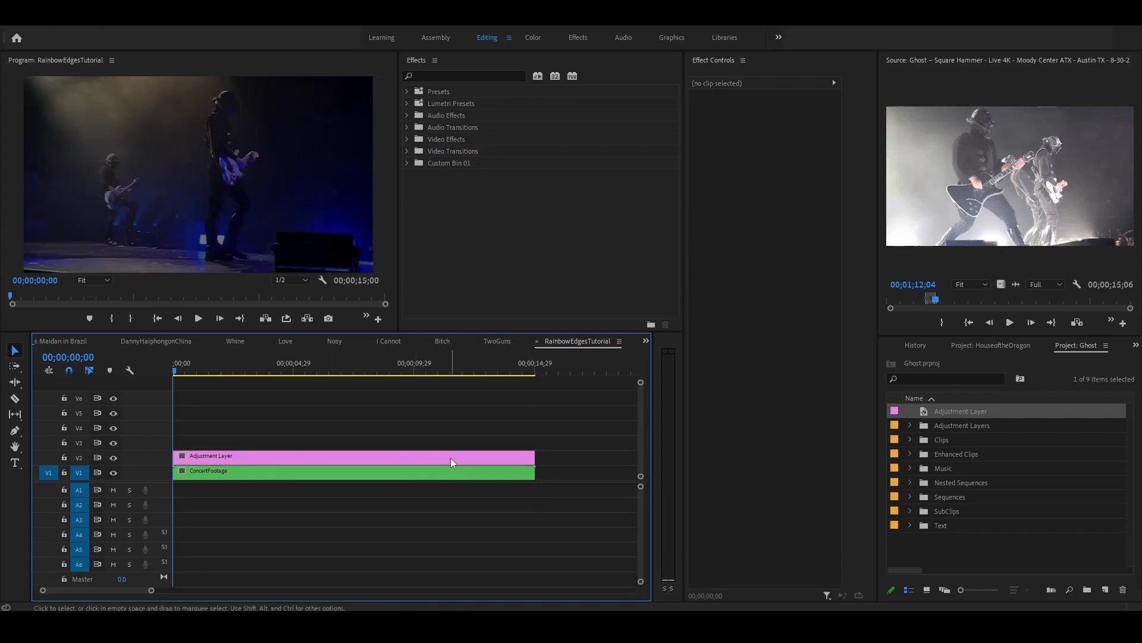
click(383, 456)
click(394, 476)
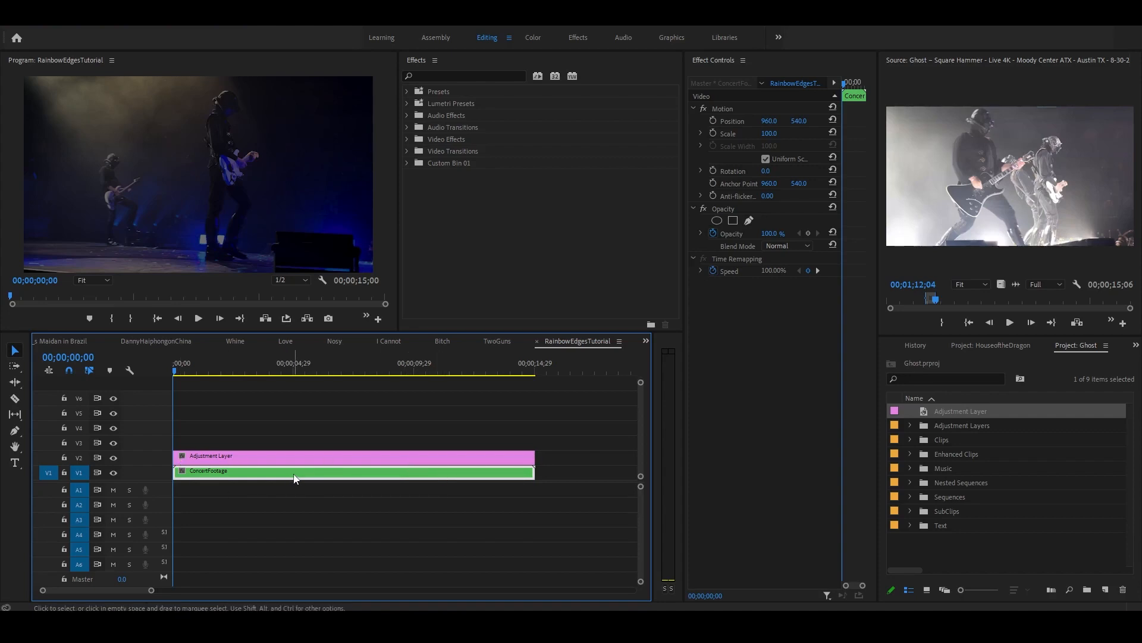
click(294, 456)
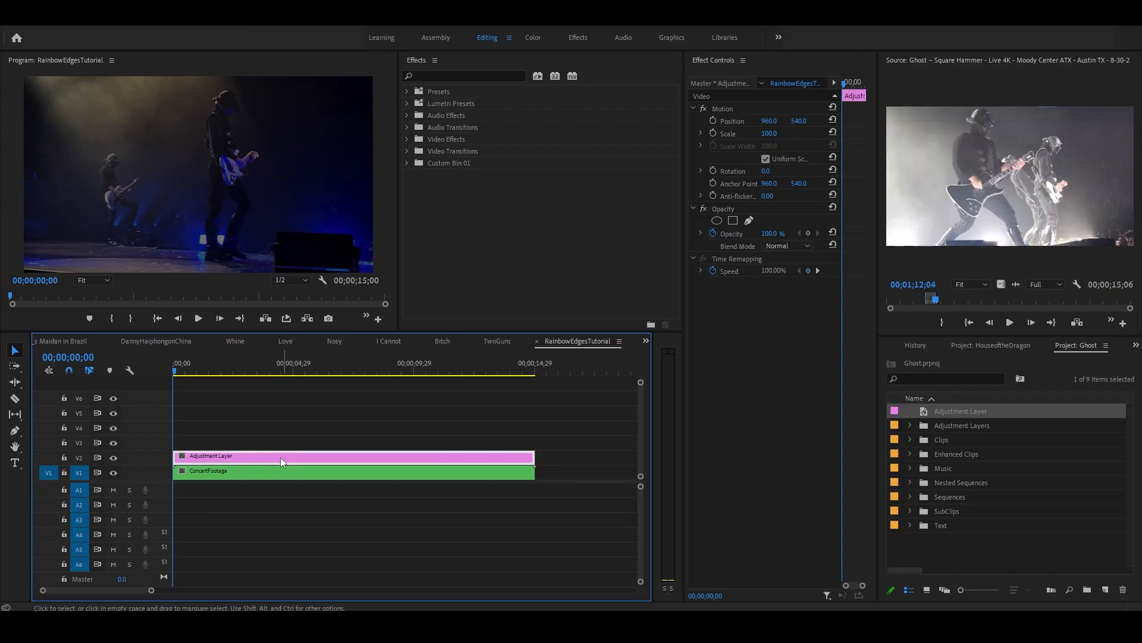
drag(535, 456, 470, 459)
key(backslash)
key(ctrl+shift+a)
click(341, 458)
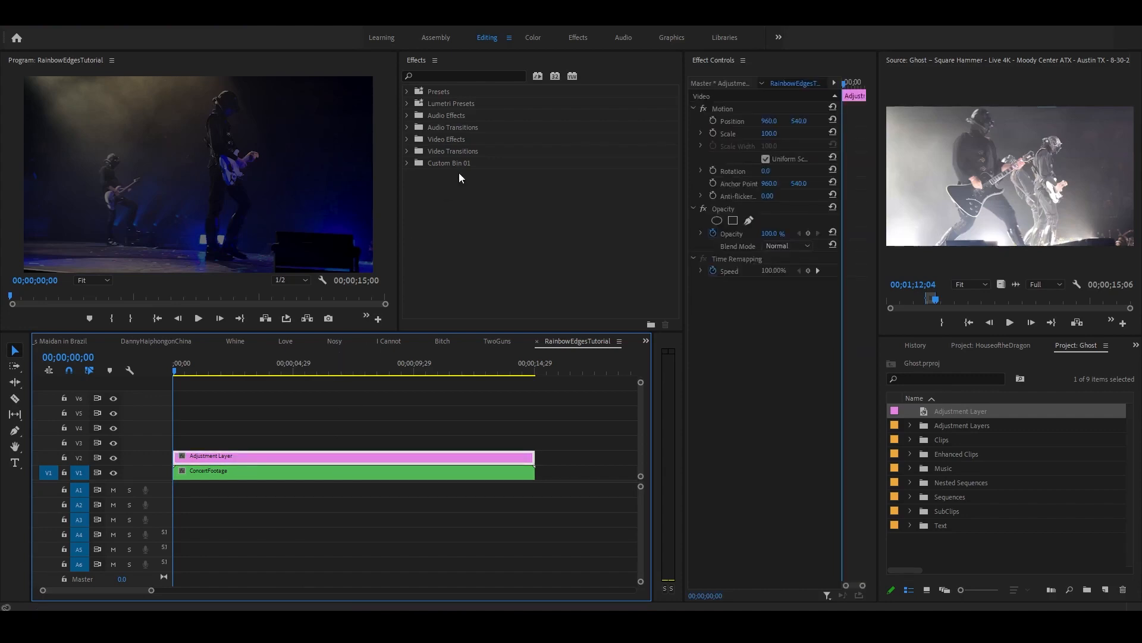
Apply the Find Edges video effect to the adjustment layer and enable its Invert option
click(491, 76)
text(find edges)
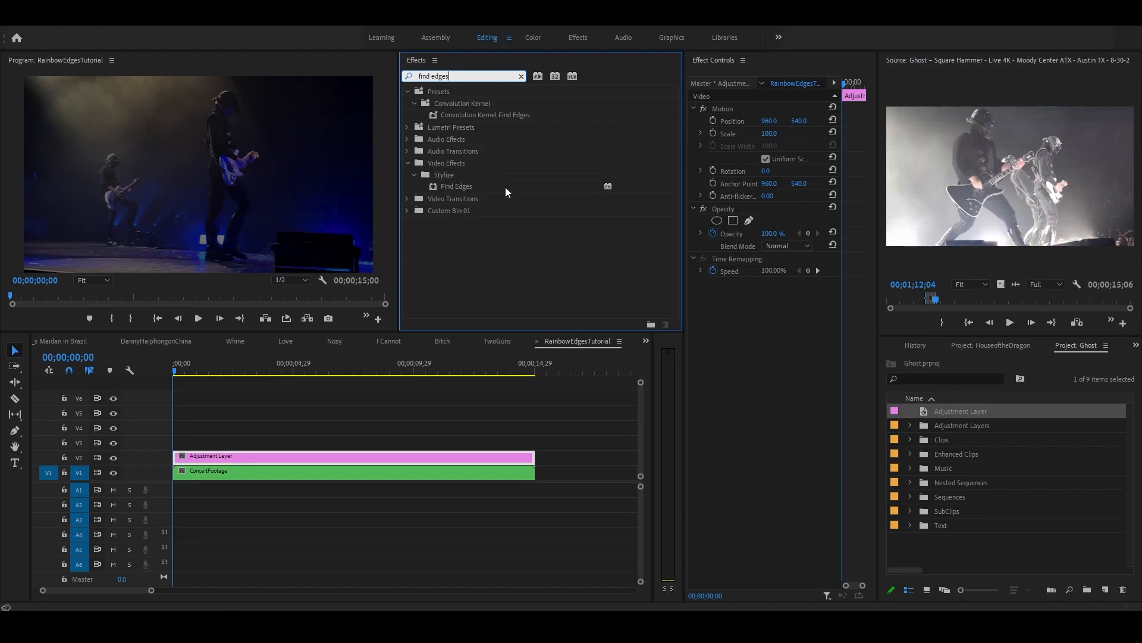
drag(501, 185, 302, 456)
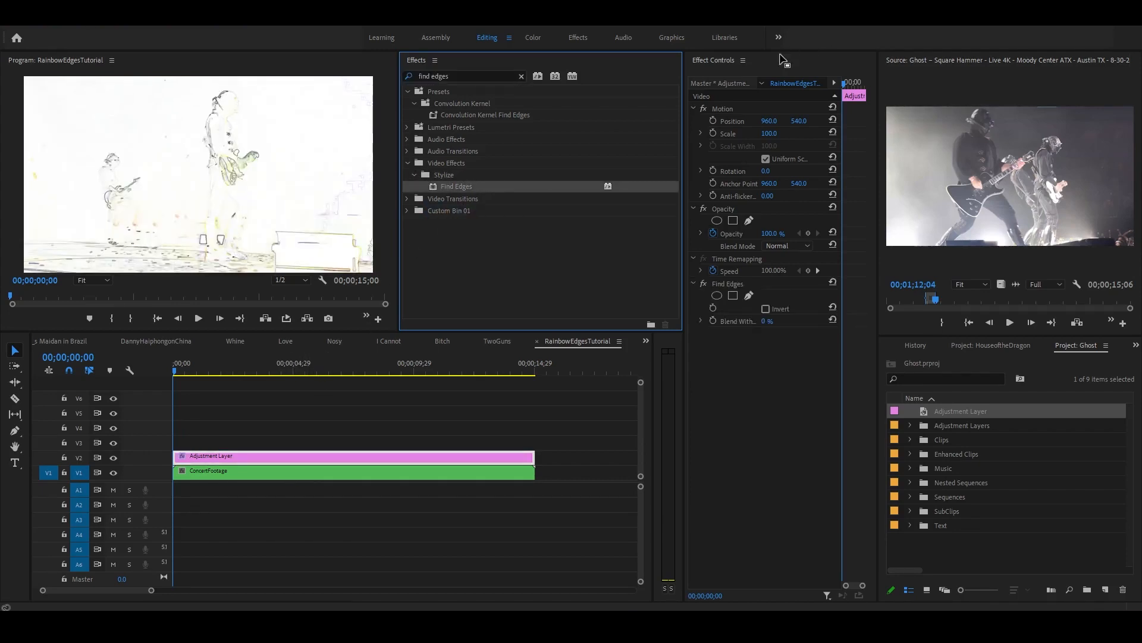
drag(879, 187, 912, 187)
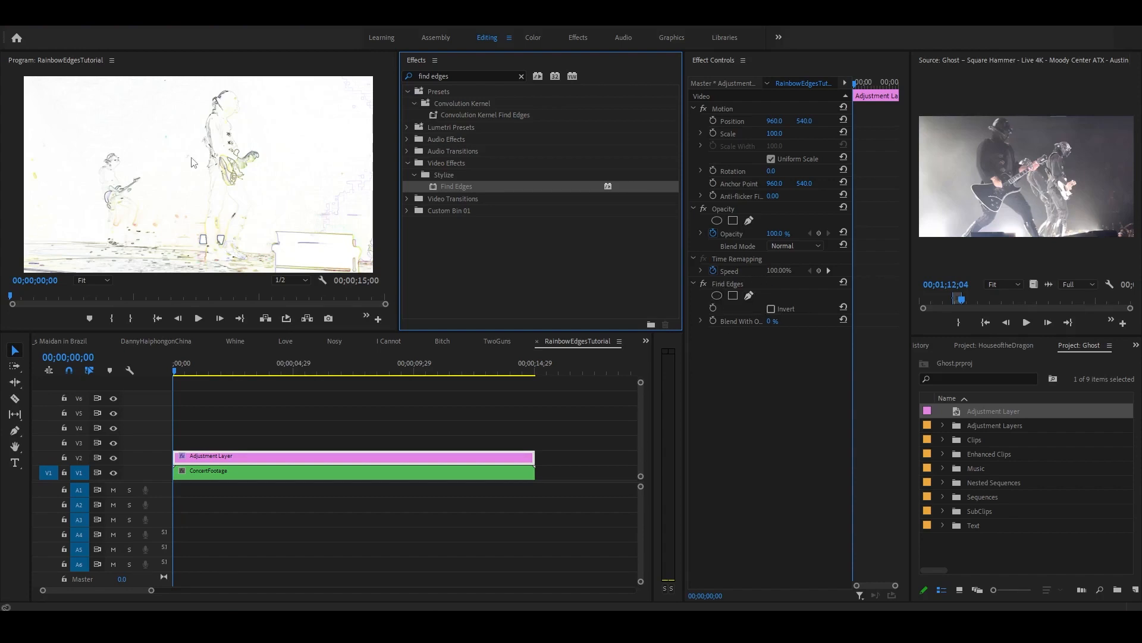
click(771, 310)
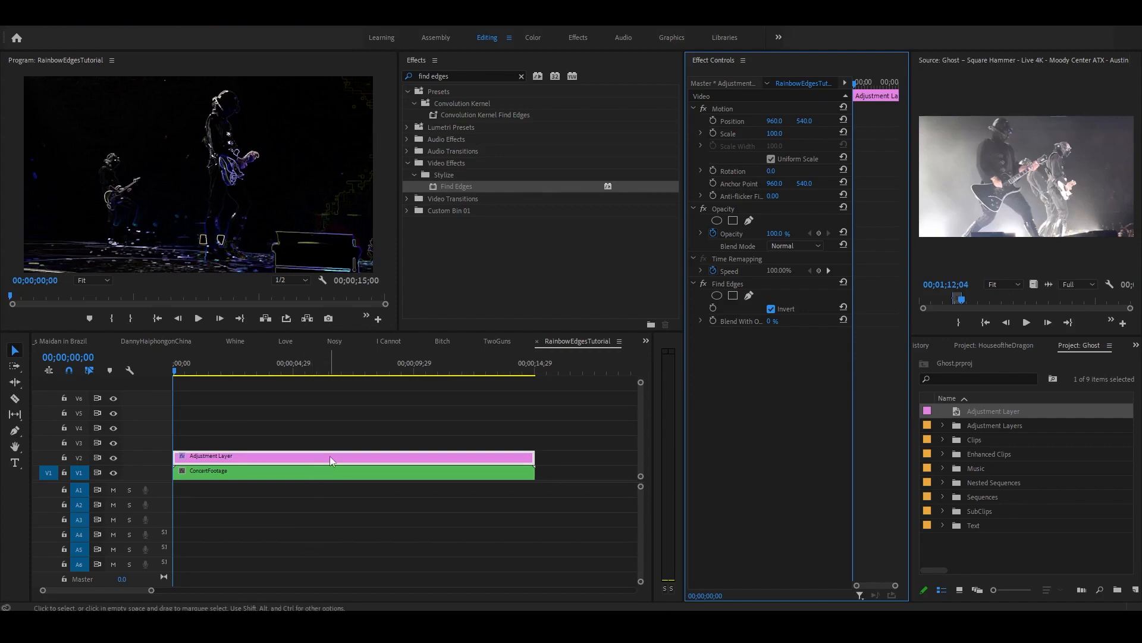
Set the adjustment layer's opacity blend mode to Linear Dodge (Add)
click(819, 247)
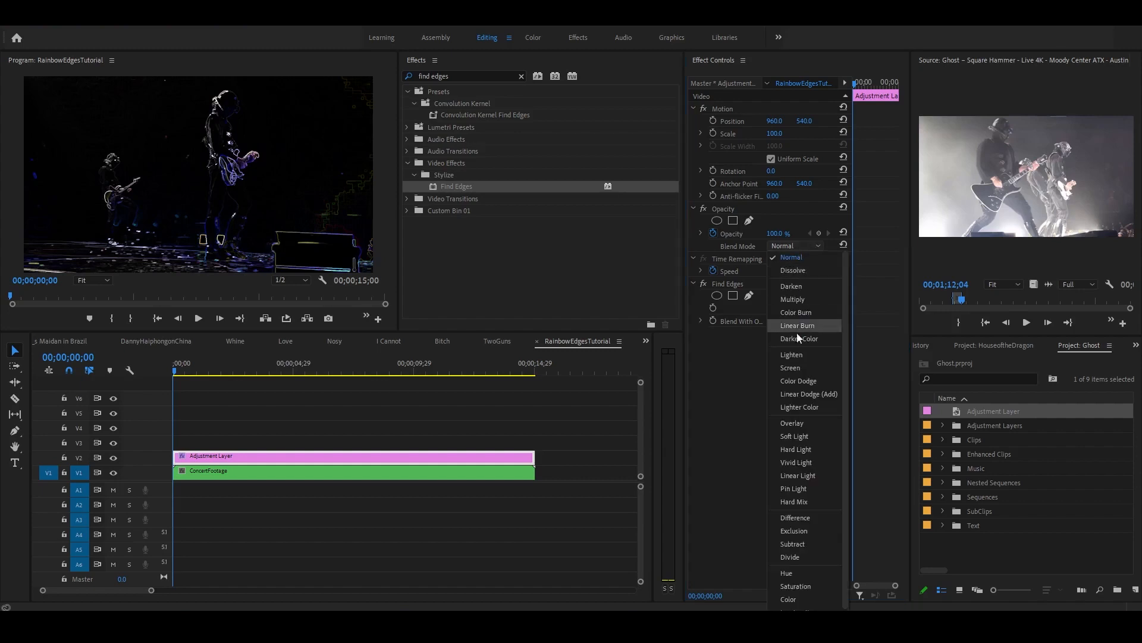
click(818, 394)
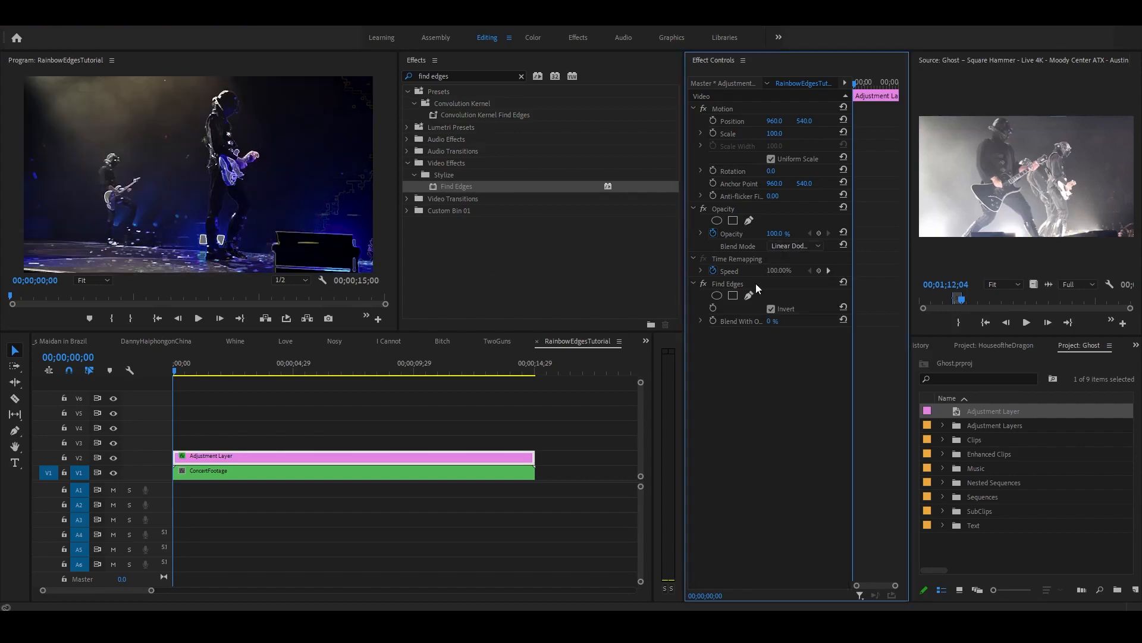
click(785, 244)
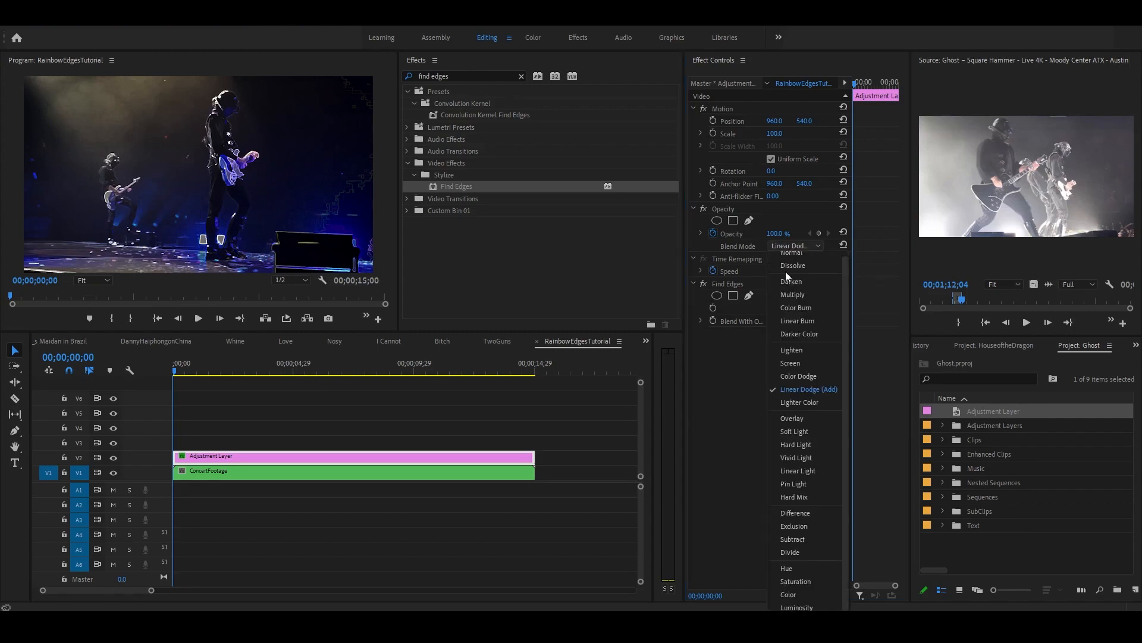
click(825, 390)
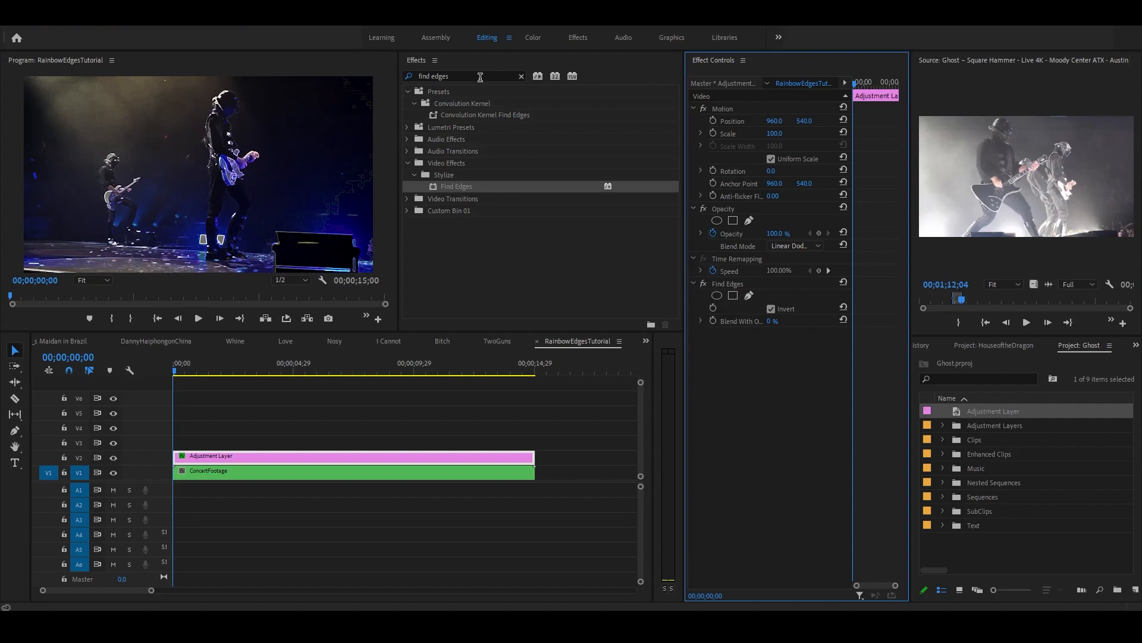
Find the Lumetri Color effect and apply it to the adjustment layer on V2
click(521, 76)
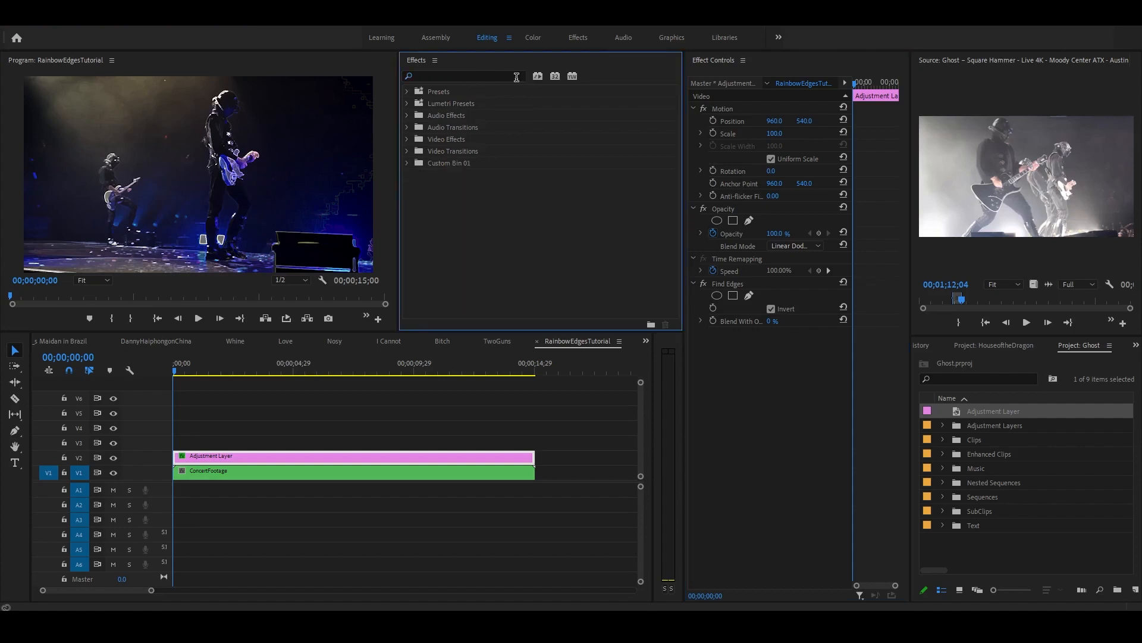
click(516, 76)
text(lumtr)
key(BackSpace)
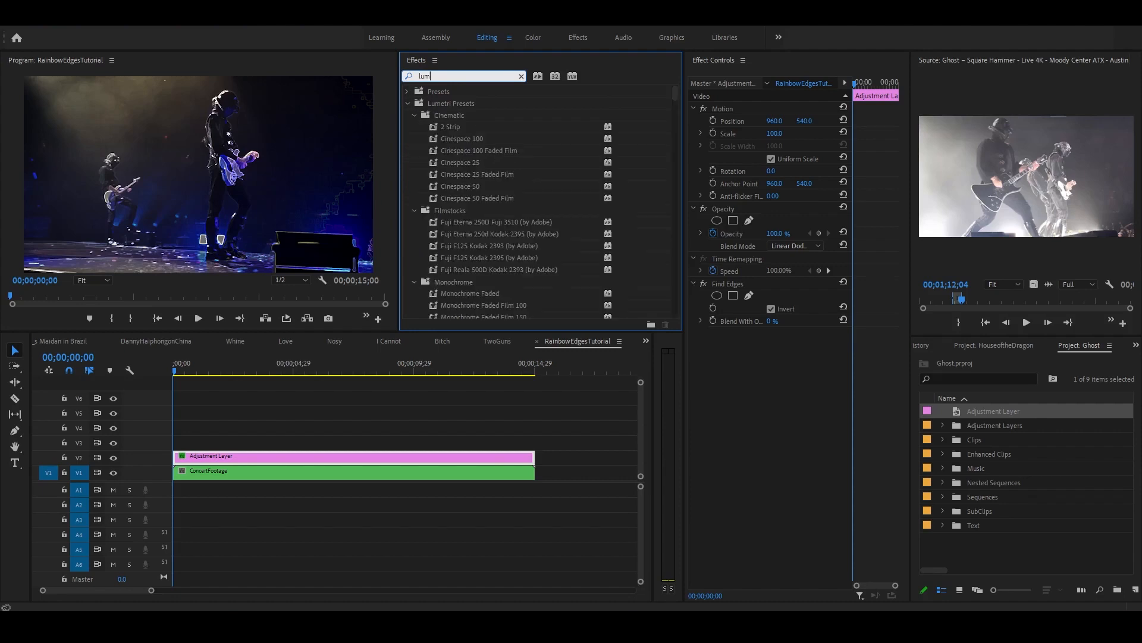
text(etri color)
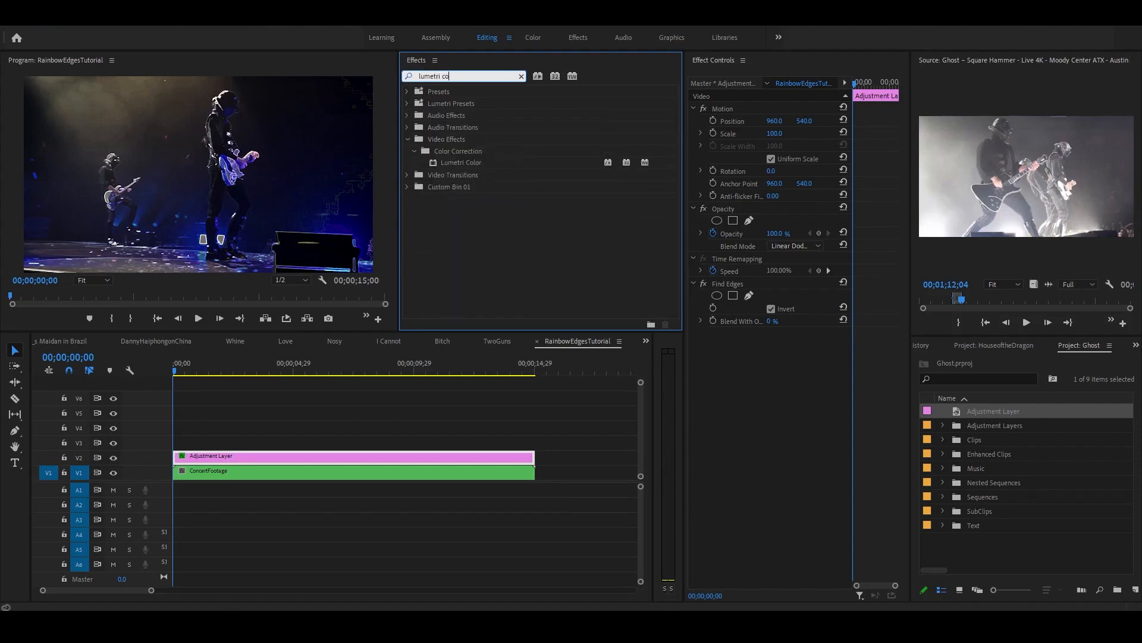
drag(531, 164, 214, 459)
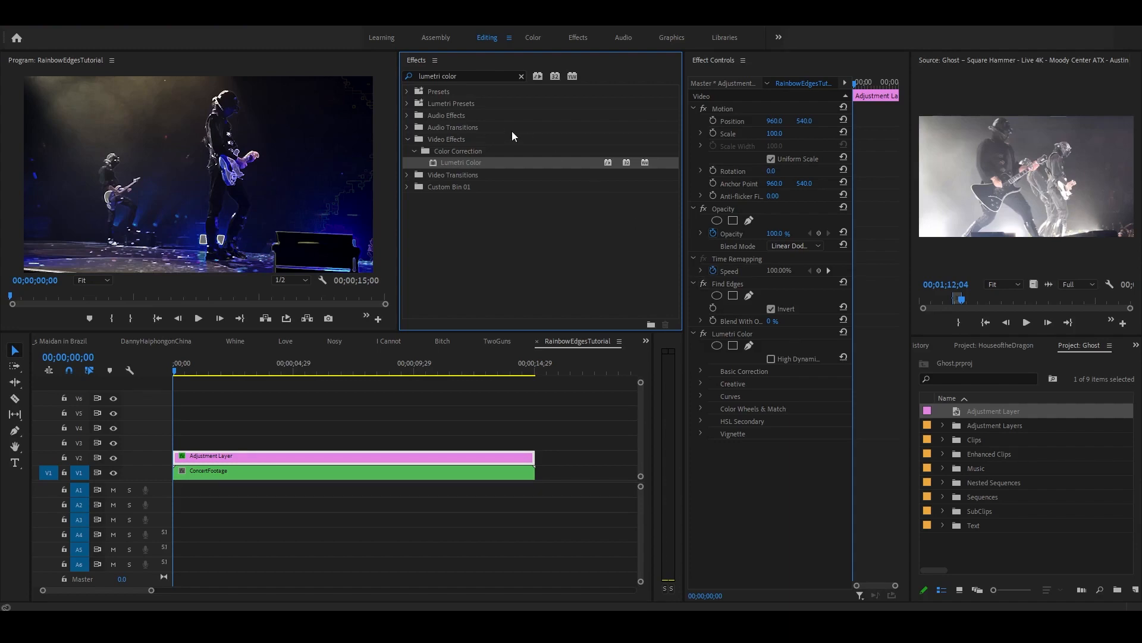
Apply the VR Glow immersive video effect to the adjustment layer and save the project
click(522, 77)
click(487, 76)
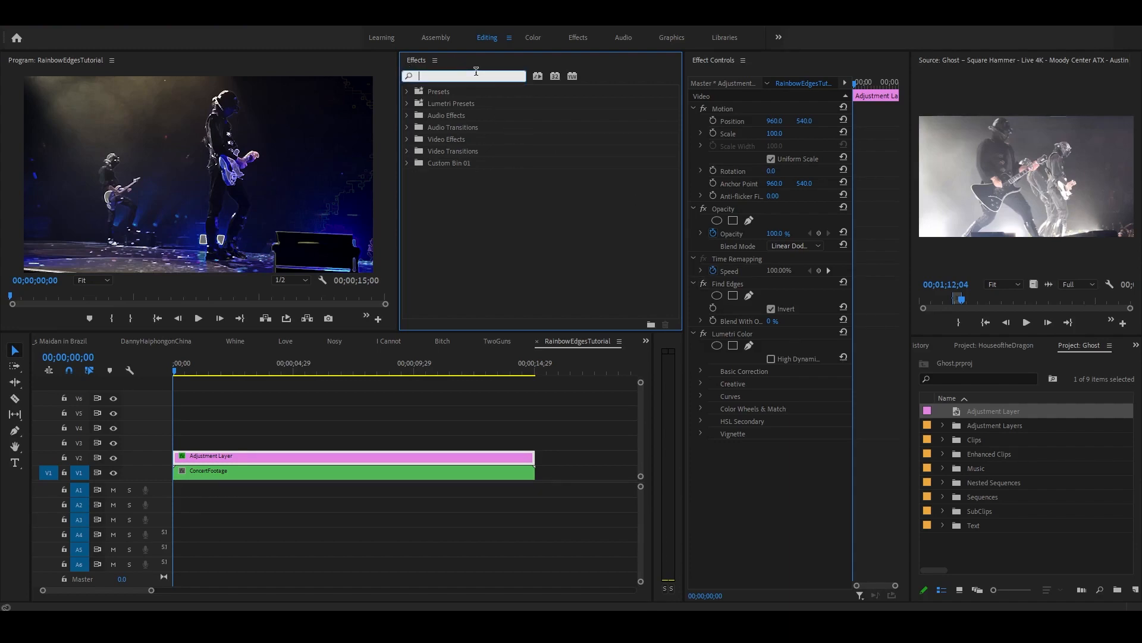
text(vr glow)
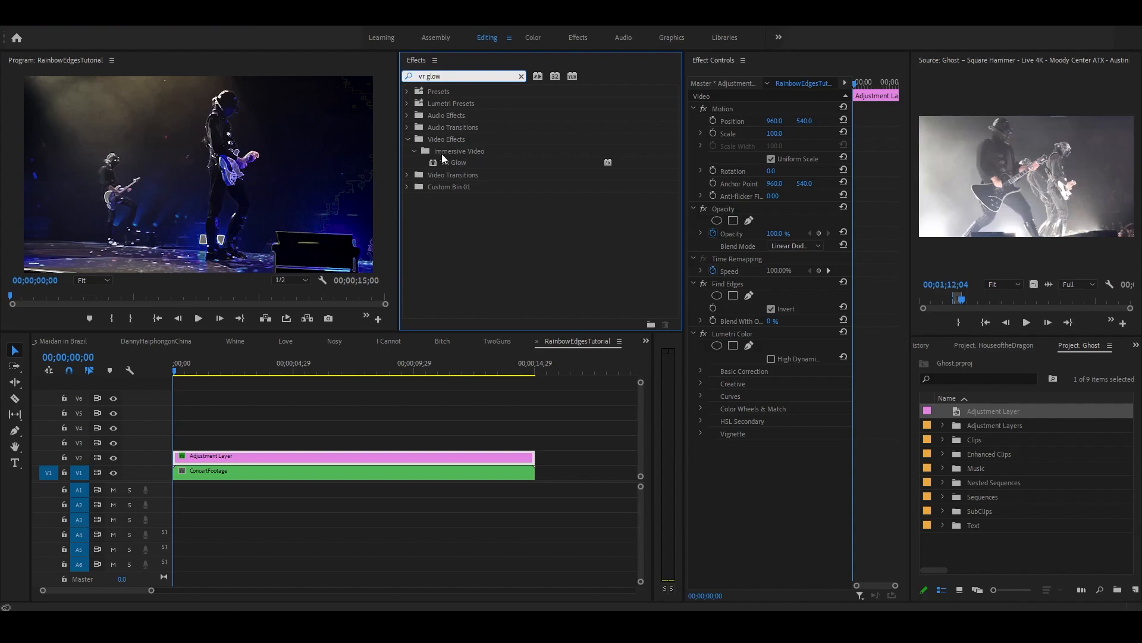
drag(480, 163, 263, 464)
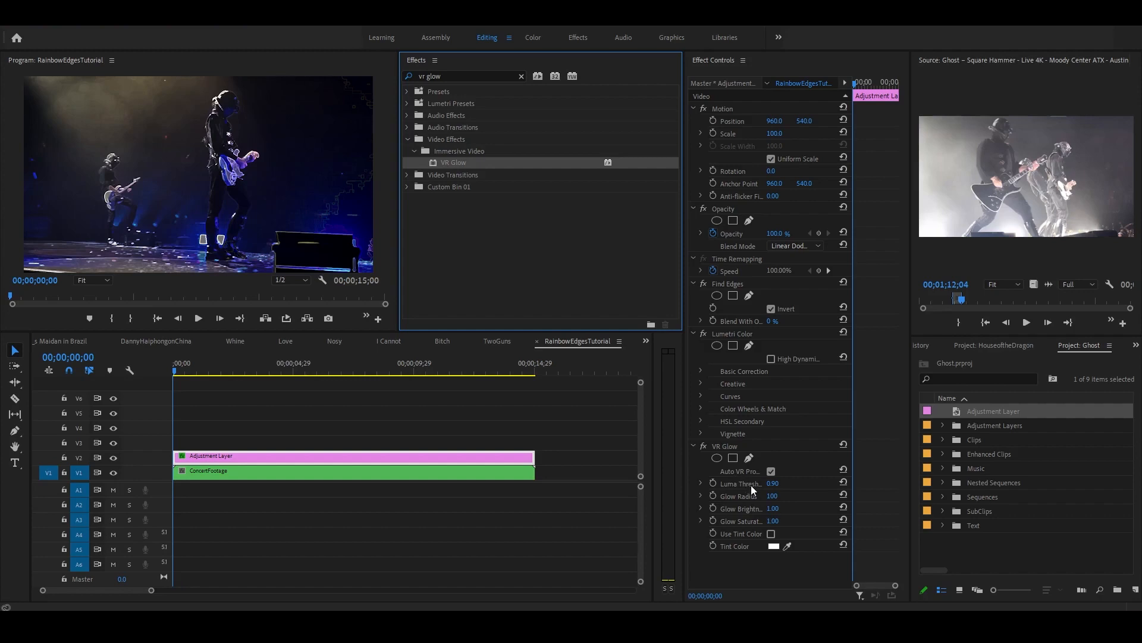
key(ctrl+s)
Set VR Glow's luma threshold to 0.50 and its glow radius to 20
mouse_move(775, 485)
mouse_down()
mouse_move(745, 485)
mouse_move(786, 484)
mouse_up()
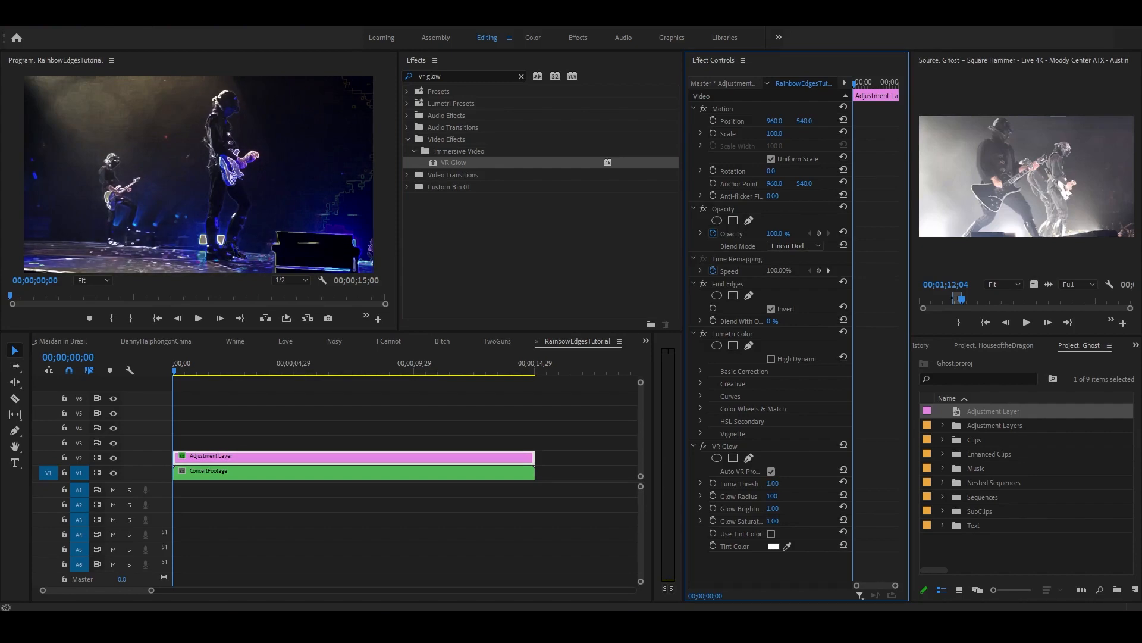
click(782, 484)
text(.5)
key(Return)
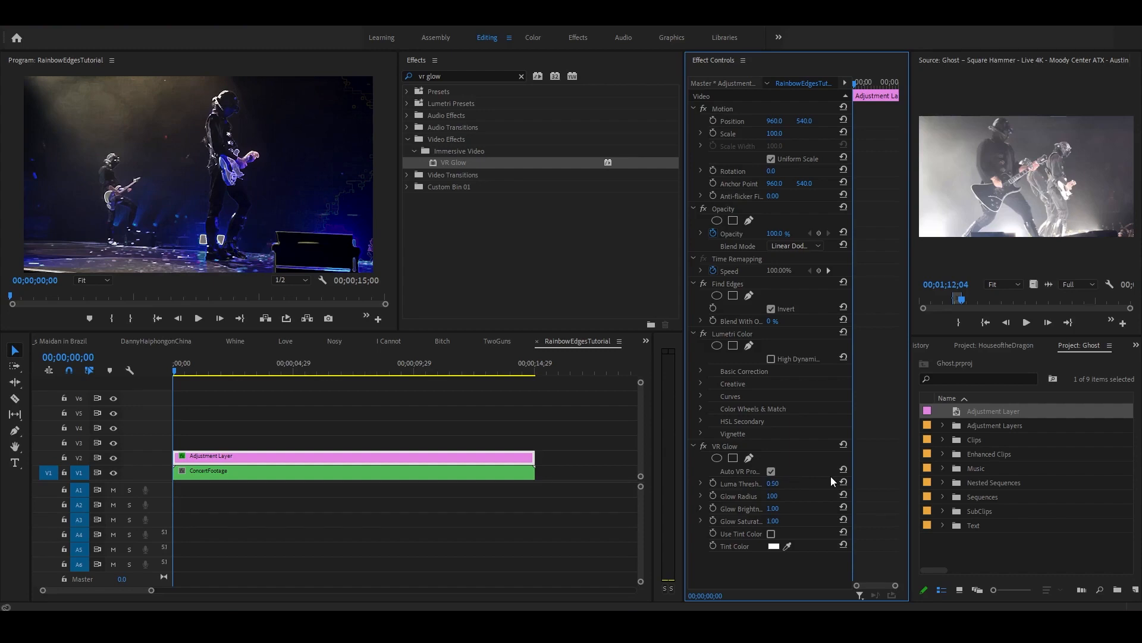
drag(778, 498, 723, 498)
click(774, 497)
text(20)
key(Return)
Set VR Glow's glow brightness to 4.00 and its glow saturation to 2.00
drag(774, 515, 874, 515)
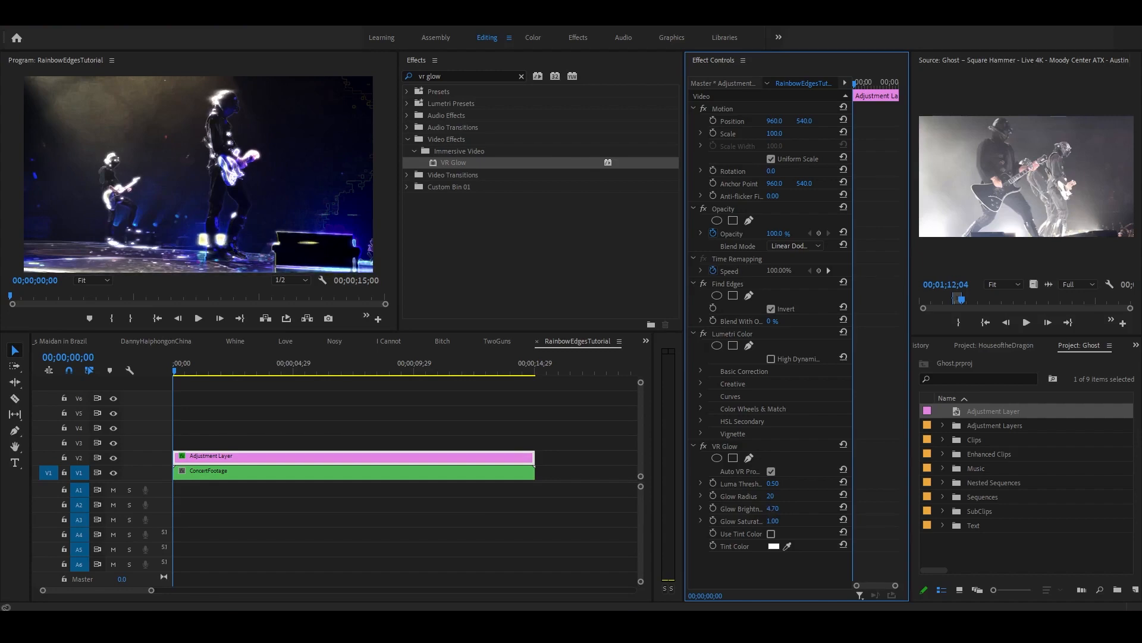
drag(773, 509, 823, 509)
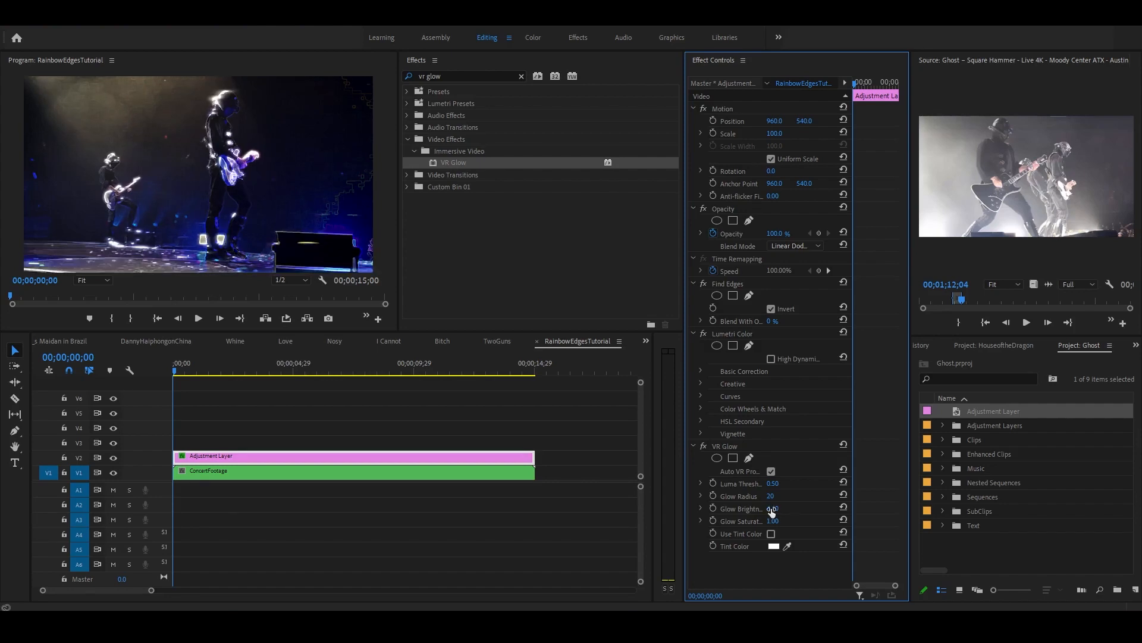
text(4)
key(Return)
mouse_move(773, 522)
mouse_down()
mouse_move(744, 523)
mouse_move(780, 519)
mouse_up()
click(781, 518)
text(2)
key(Return)
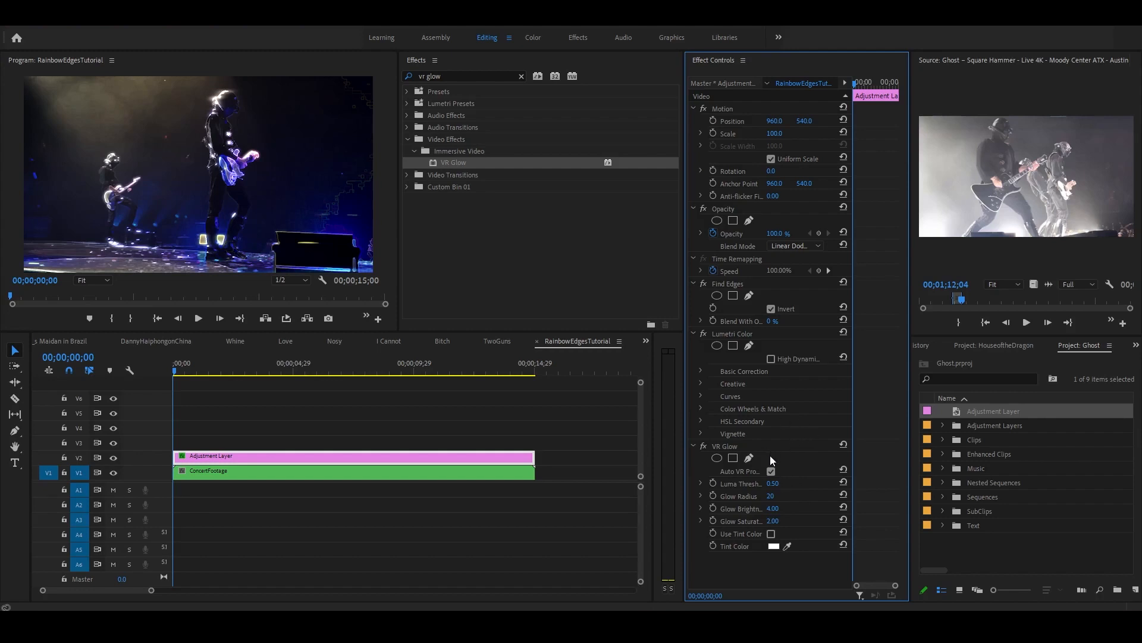
Find the VR Color Gradients effect and apply it to the adjustment layer
click(503, 76)
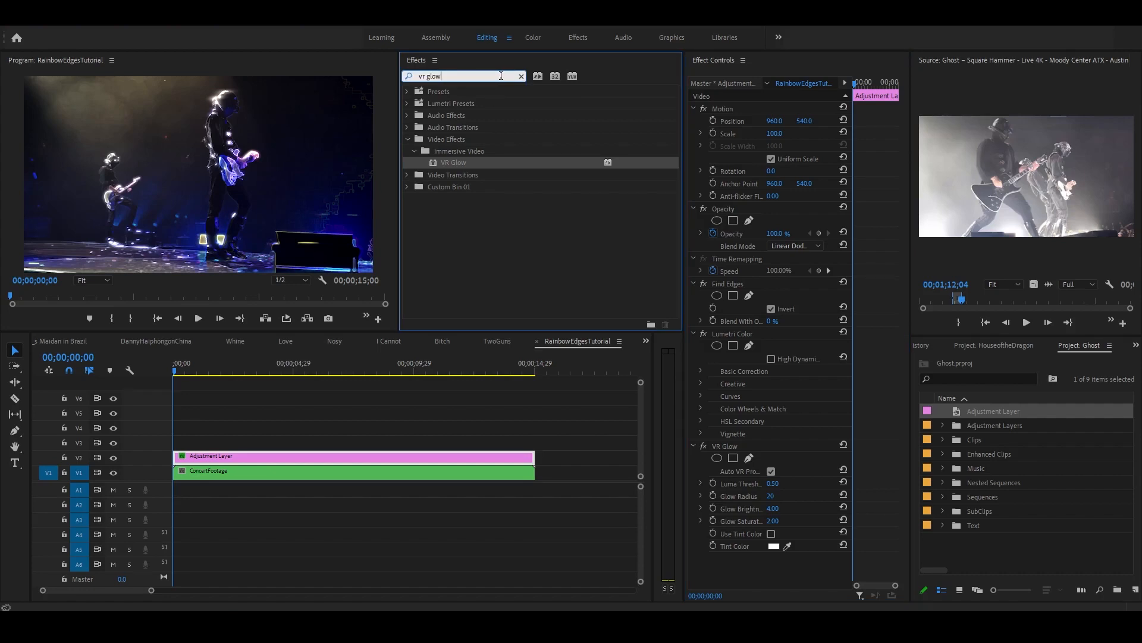
drag(499, 76, 393, 76)
key(BackSpace)
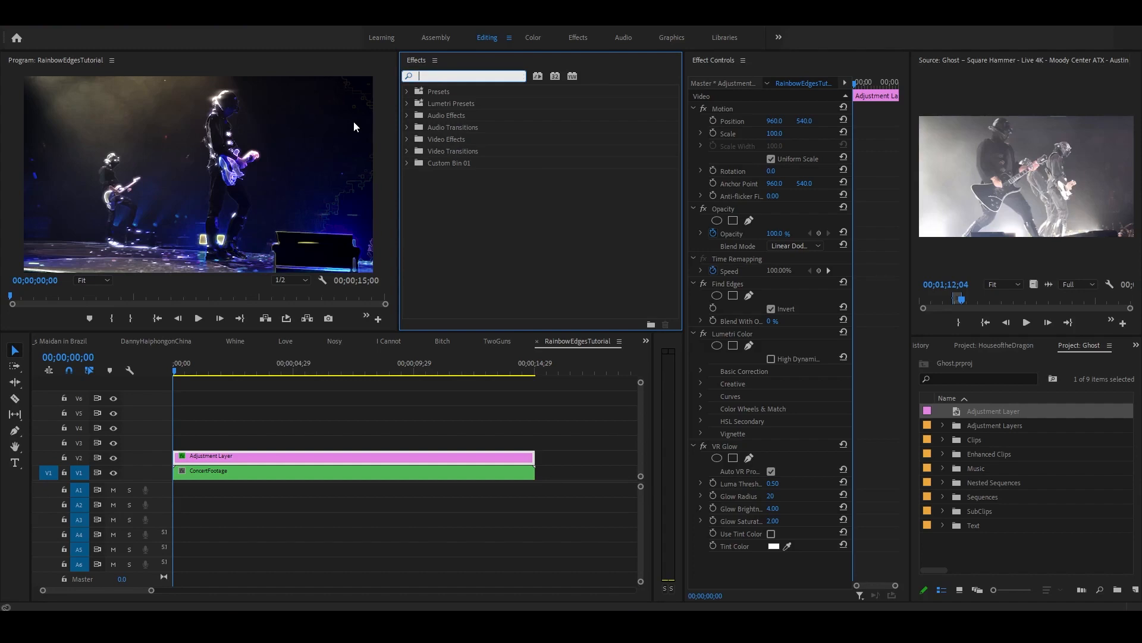
text(vr)
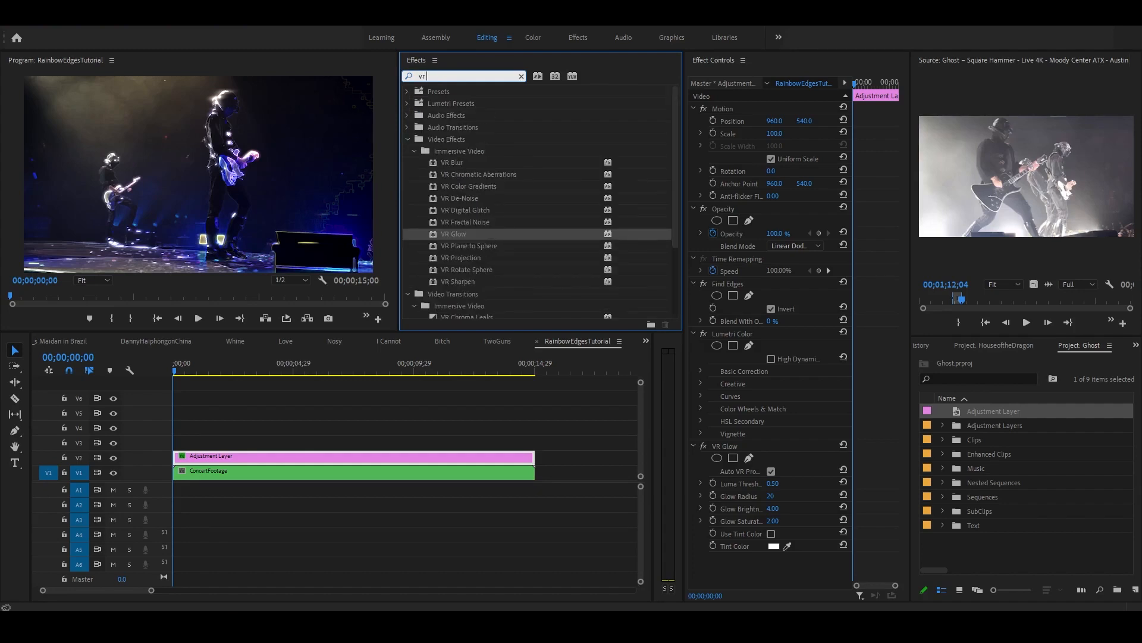
text( color gradients)
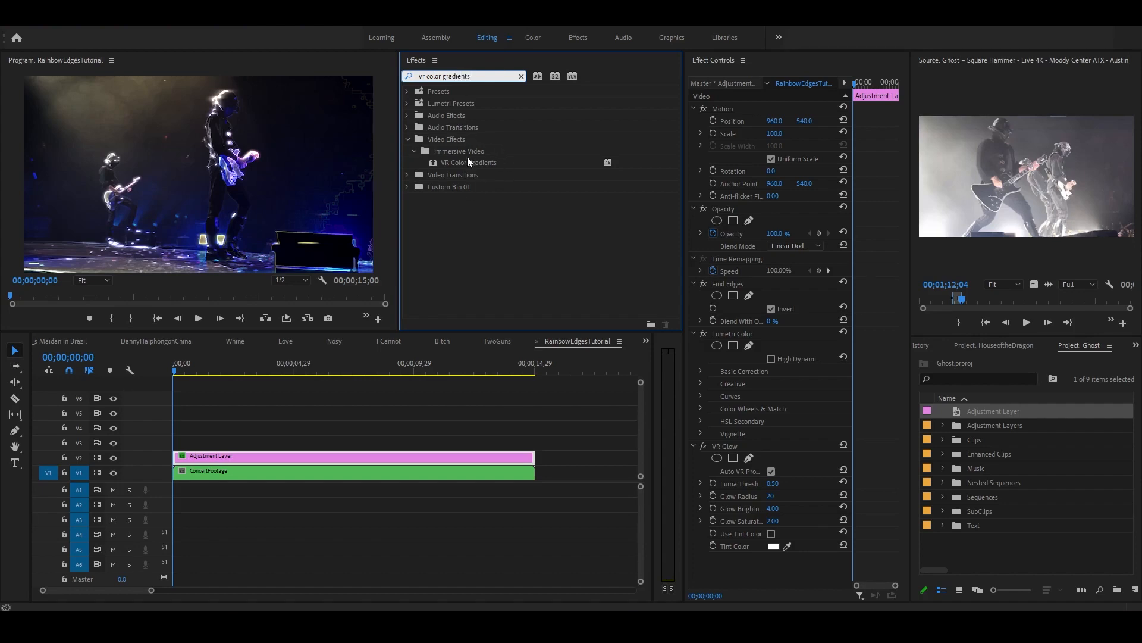
drag(524, 162, 302, 462)
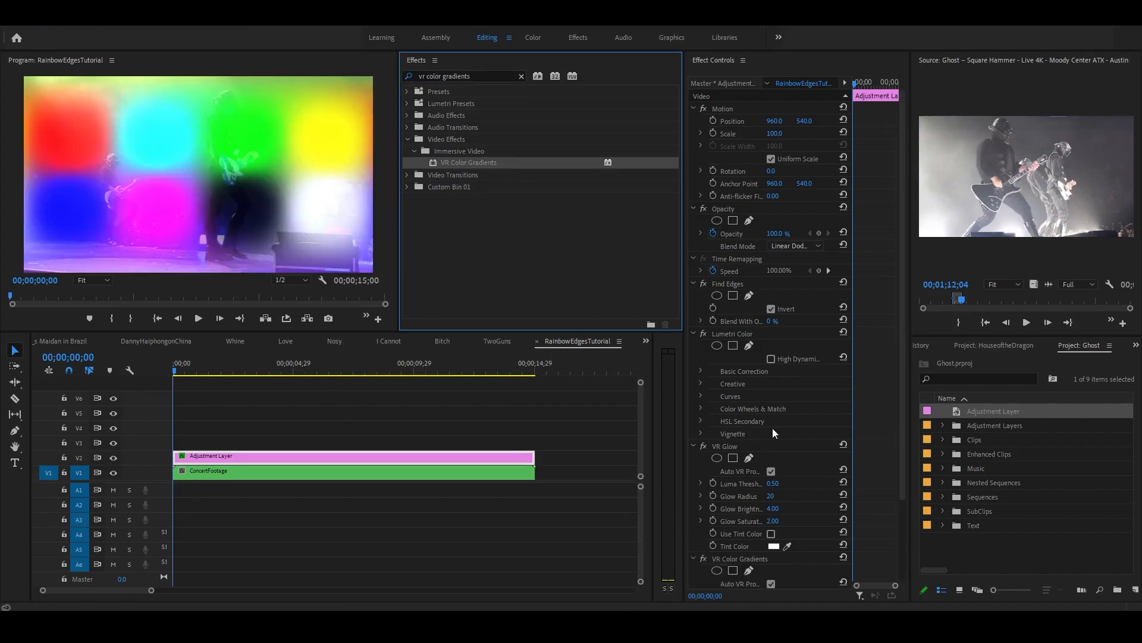
scroll(792, 419, down, 3)
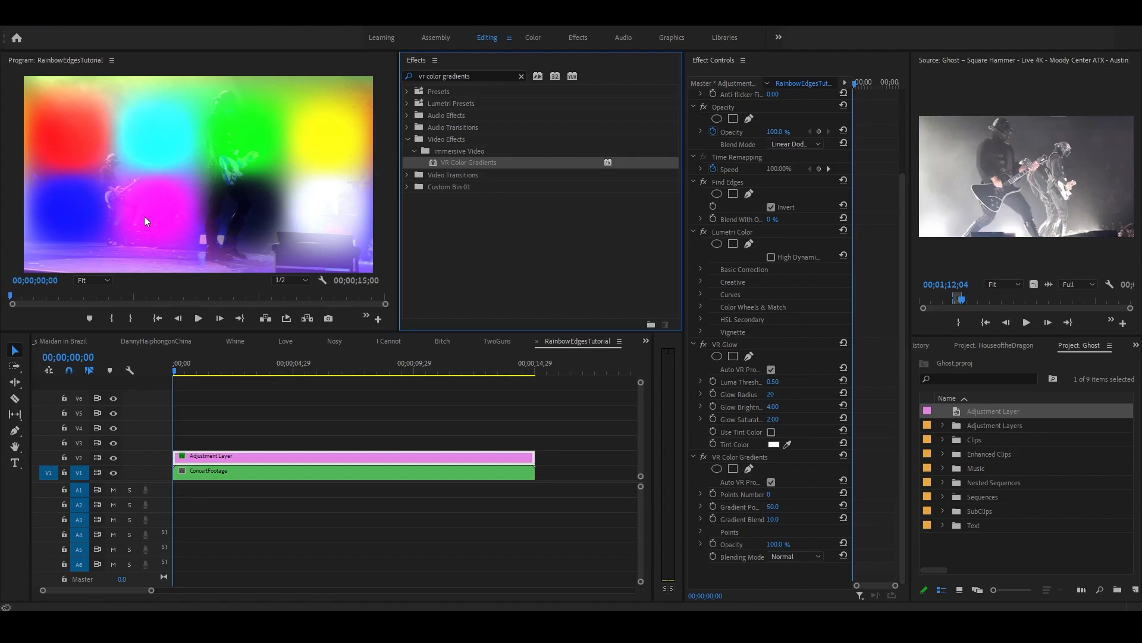
Set VR Color Gradients' points number to 6
click(771, 495)
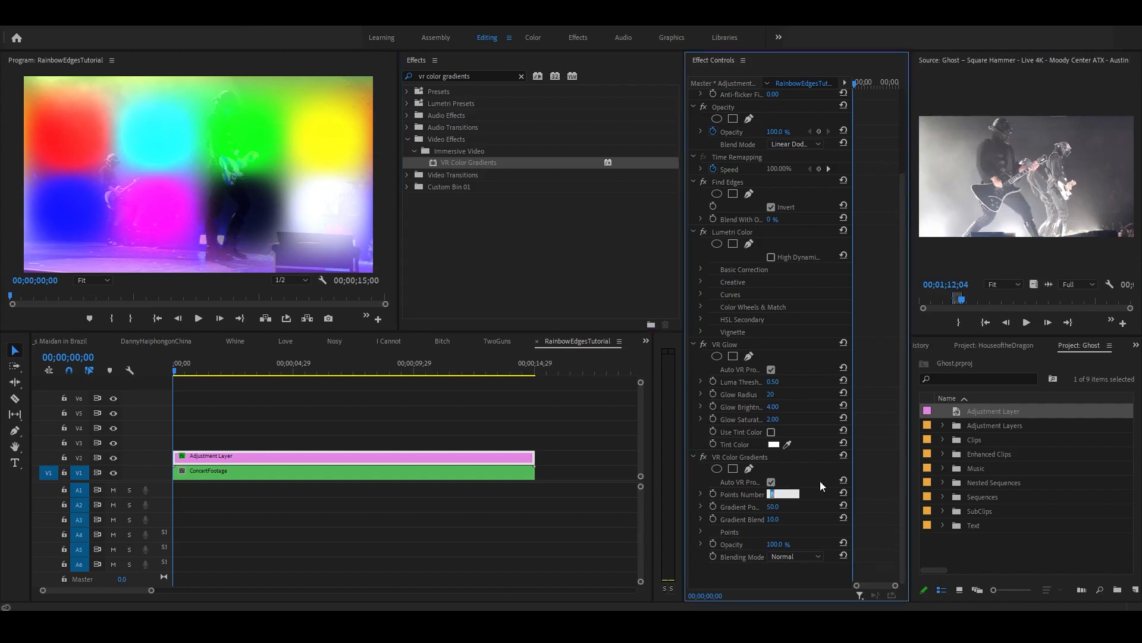
text(6)
key(Return)
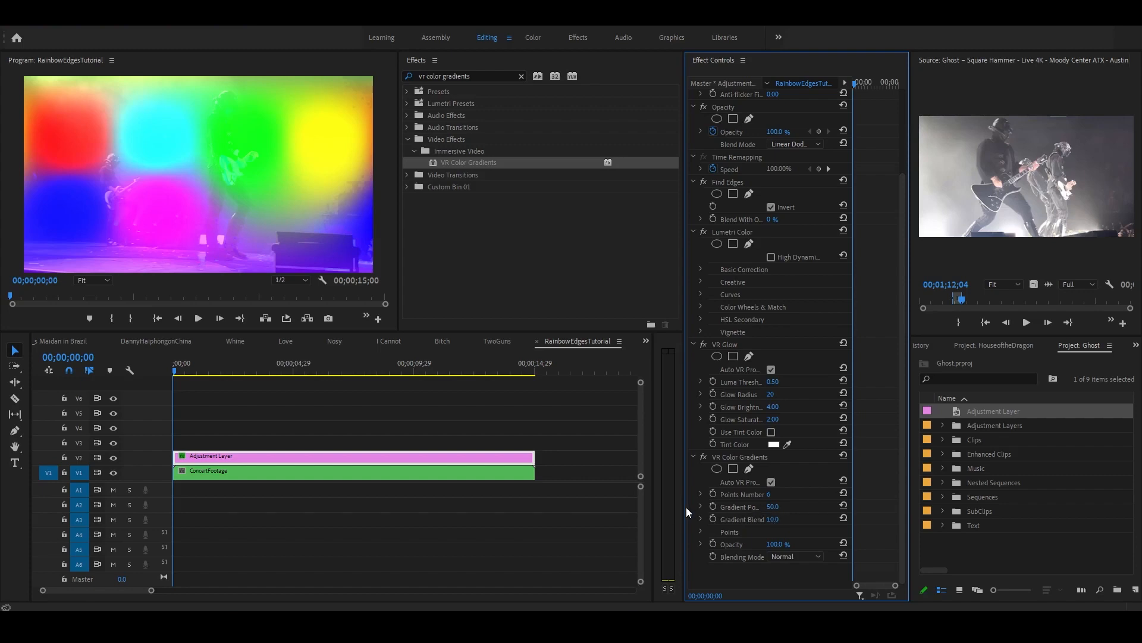
Examine the position and color settings of the individual VR Color Gradients points
mouse_move(685, 507)
mouse_down()
mouse_move(645, 510)
mouse_move(676, 513)
mouse_up()
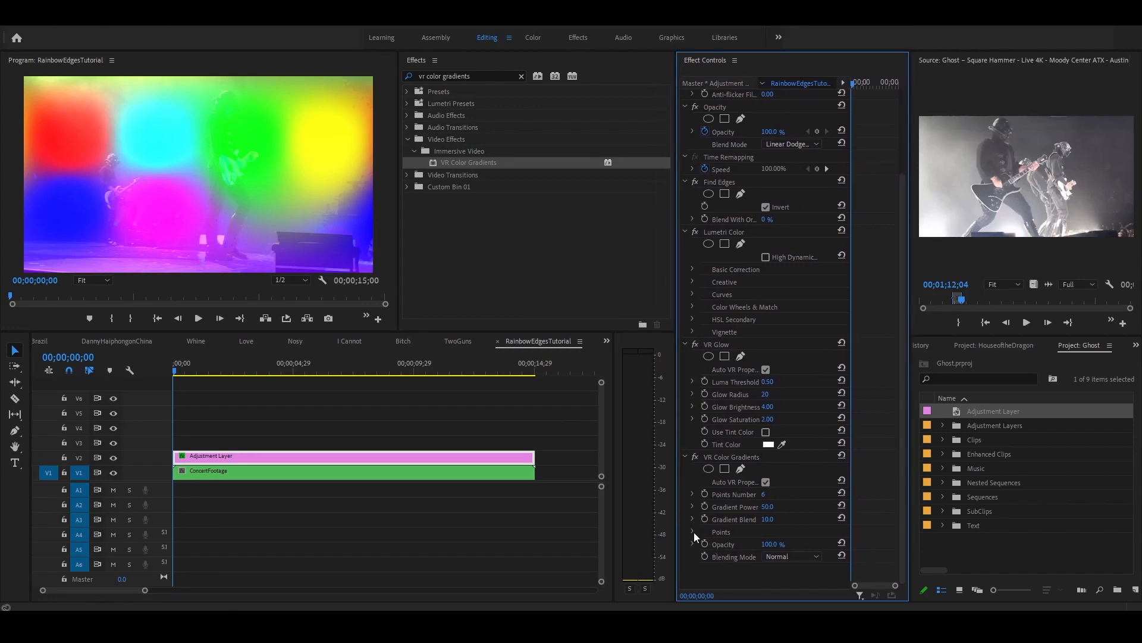
click(693, 531)
scroll(803, 476, down, 3)
scroll(796, 483, down, 2)
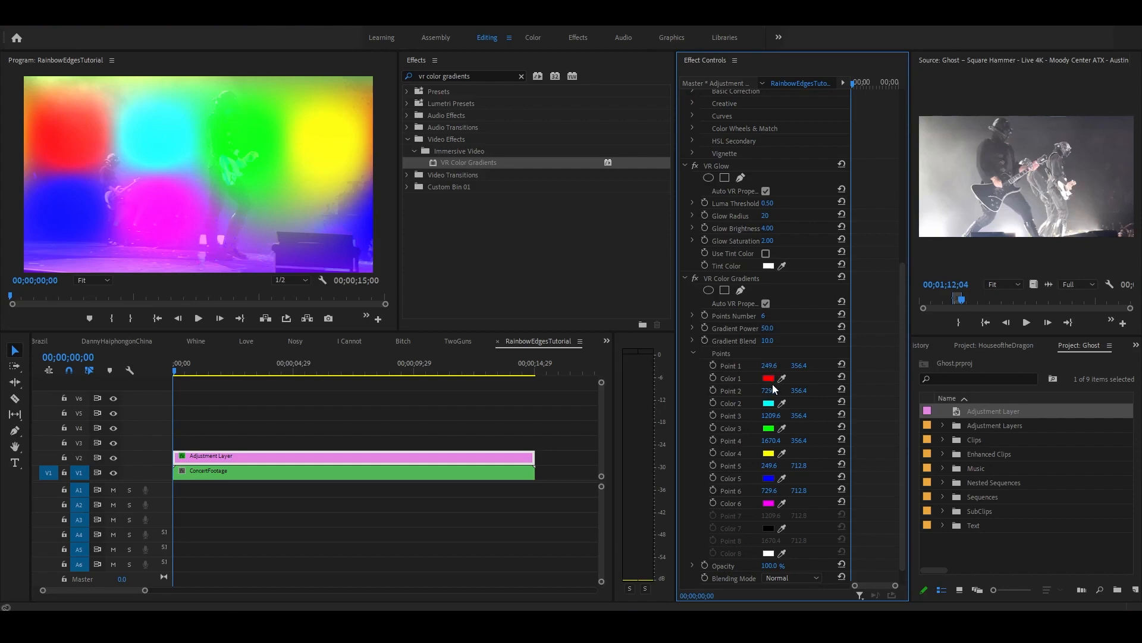
click(694, 353)
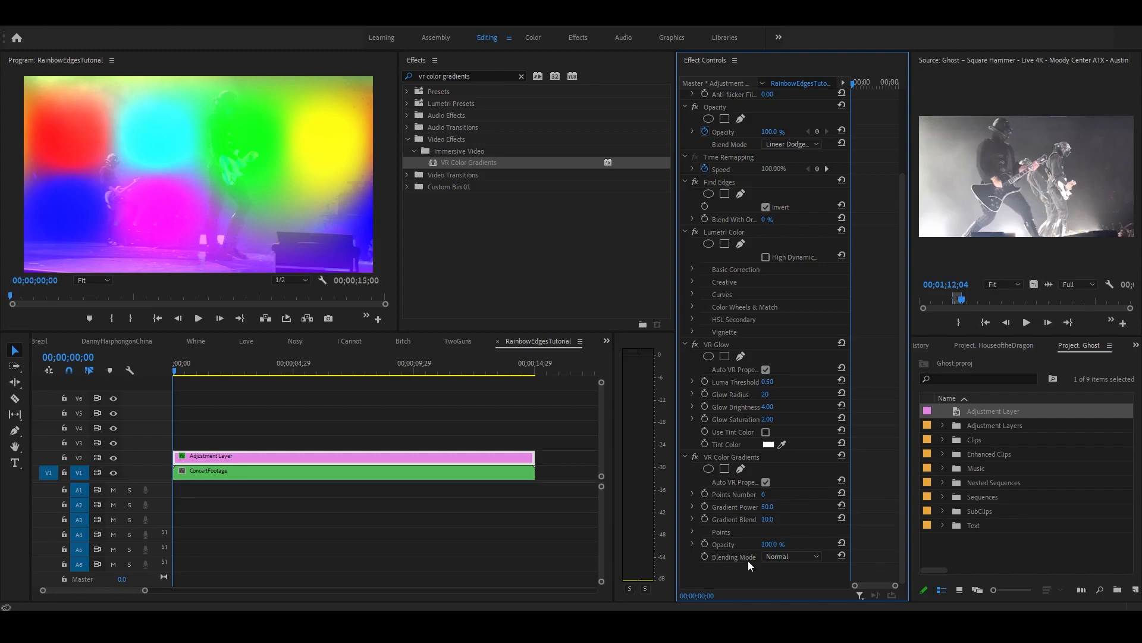
Set VR Color Gradients' blending mode to Multiply and check the result at 00;00;00;10
click(780, 557)
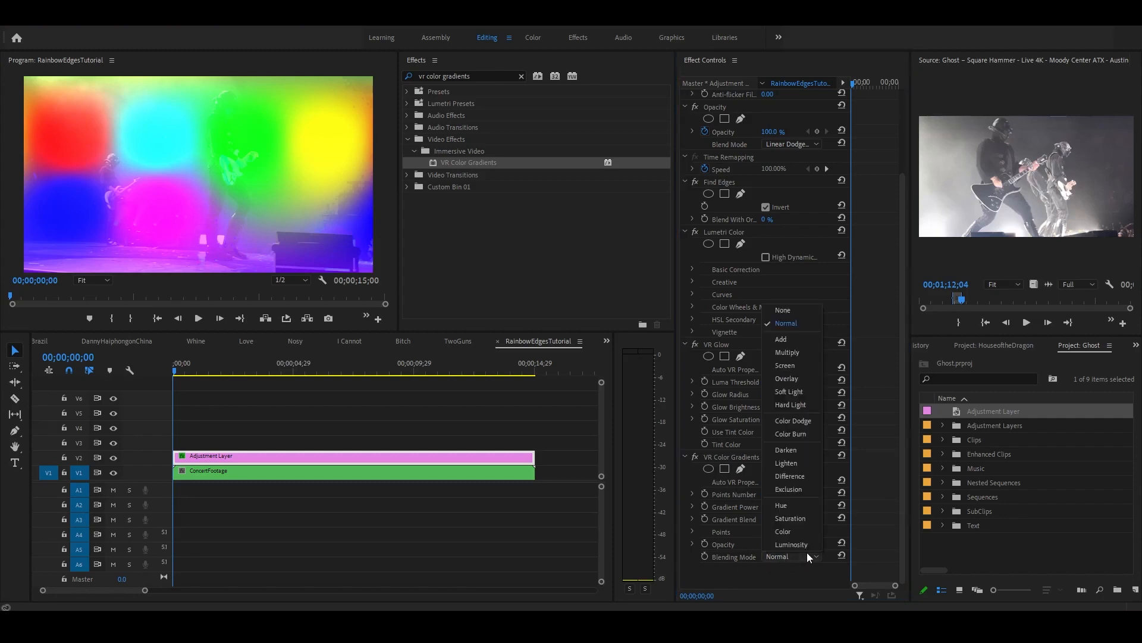
key(Escape)
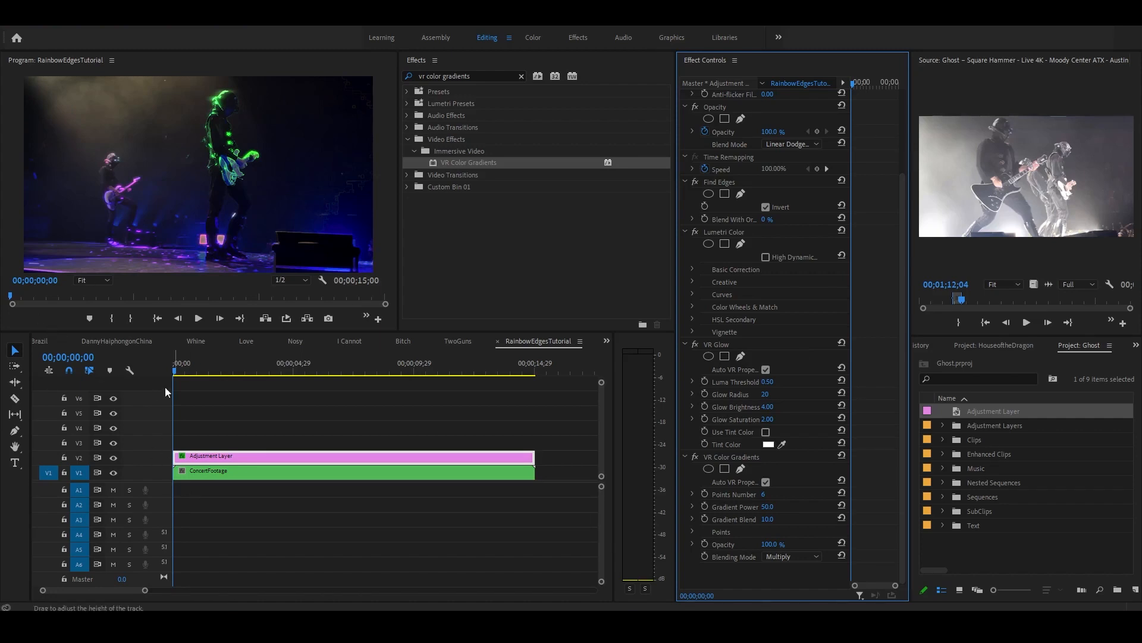
drag(175, 372, 190, 403)
drag(186, 403, 182, 403)
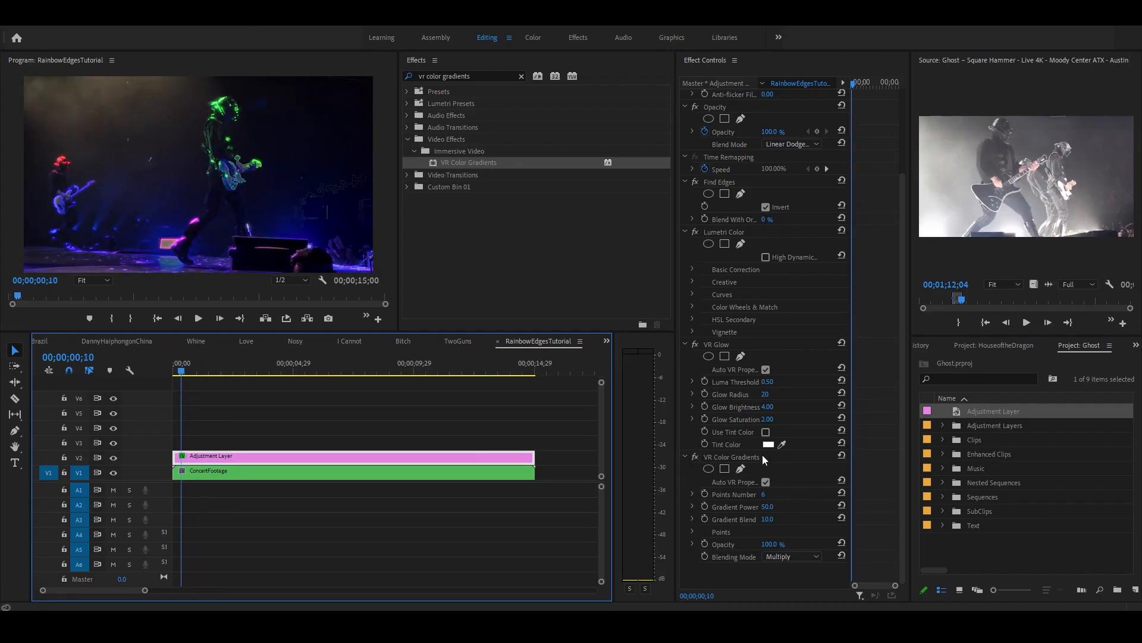
Reposition the VR Color Gradients points in the preview around the foreground guitarist, with the yellow point at his guitar
click(777, 456)
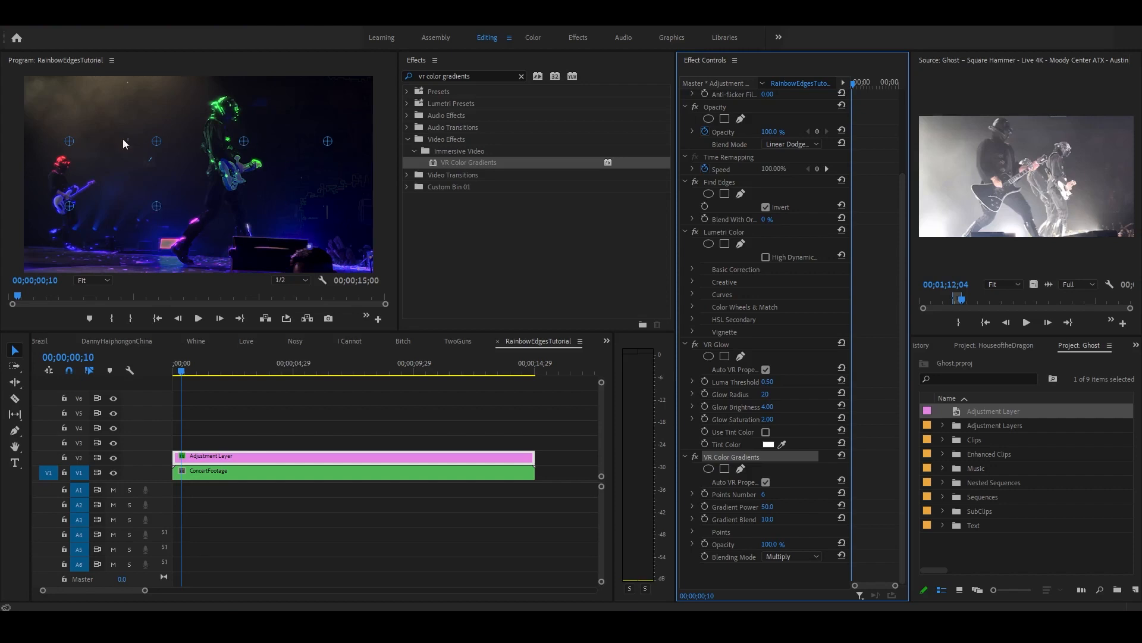
drag(68, 140, 112, 130)
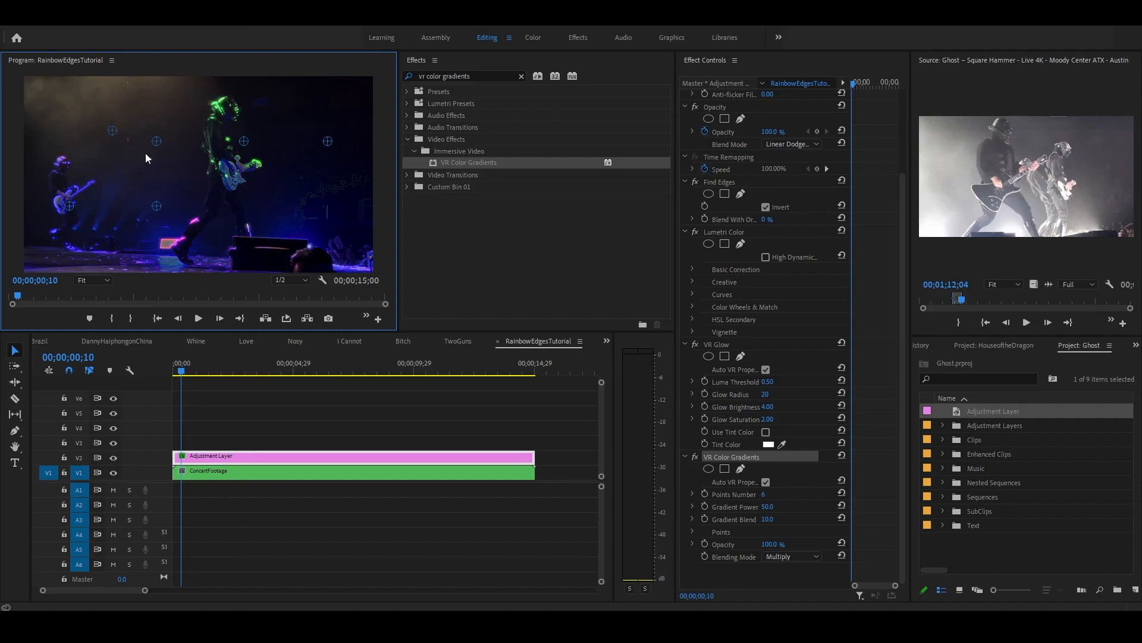
drag(188, 91, 253, 139)
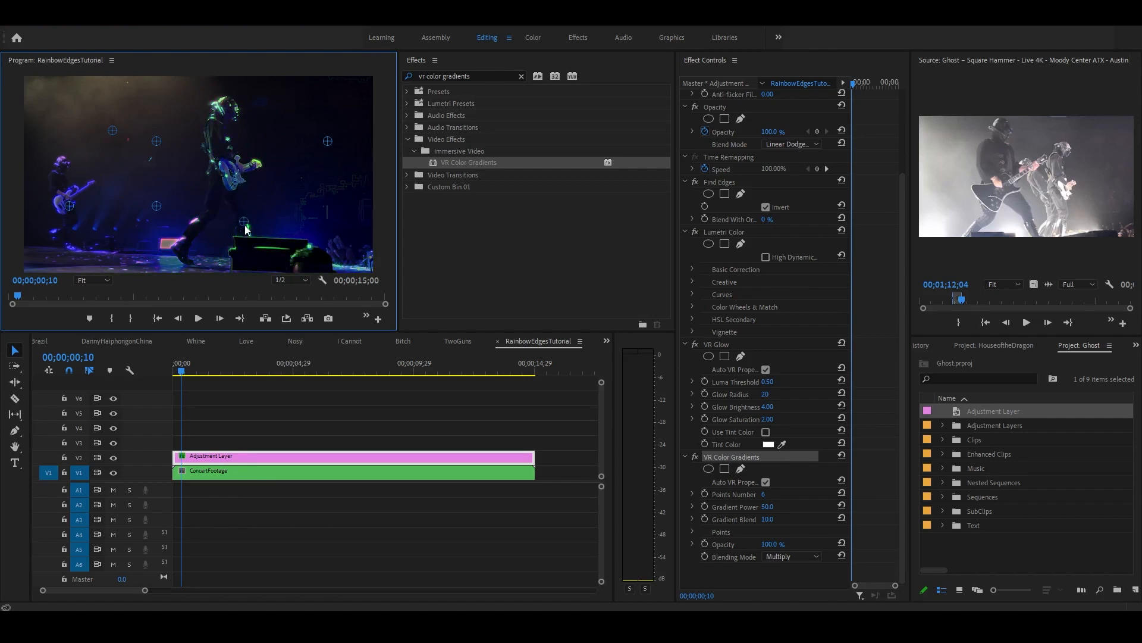
drag(162, 132, 284, 118)
drag(112, 127, 174, 130)
drag(152, 168, 170, 146)
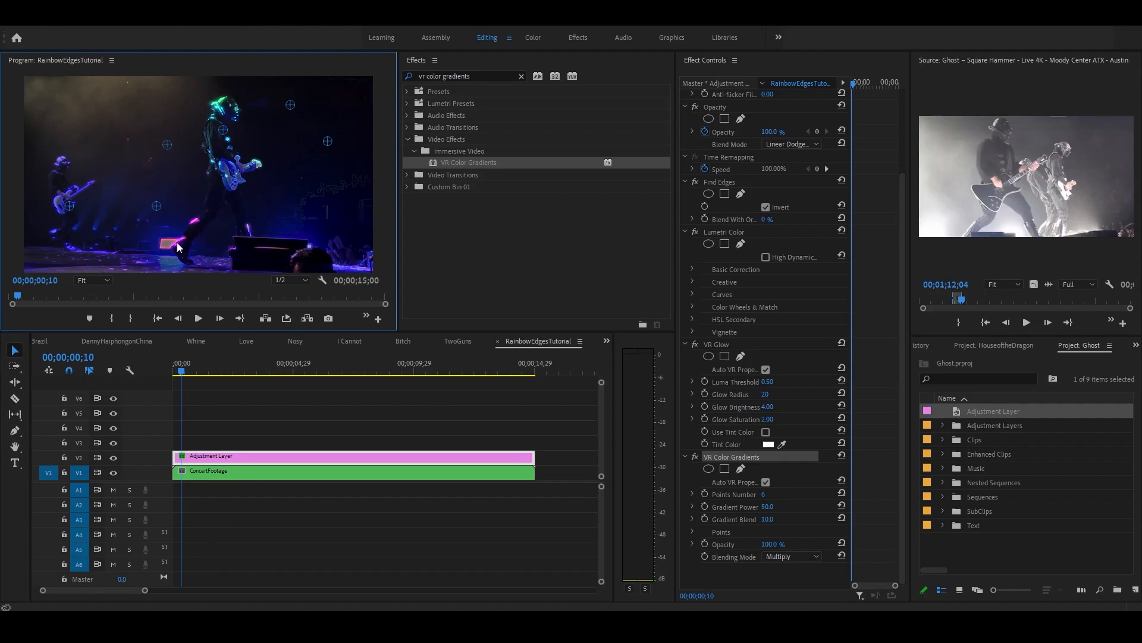
drag(158, 208, 243, 156)
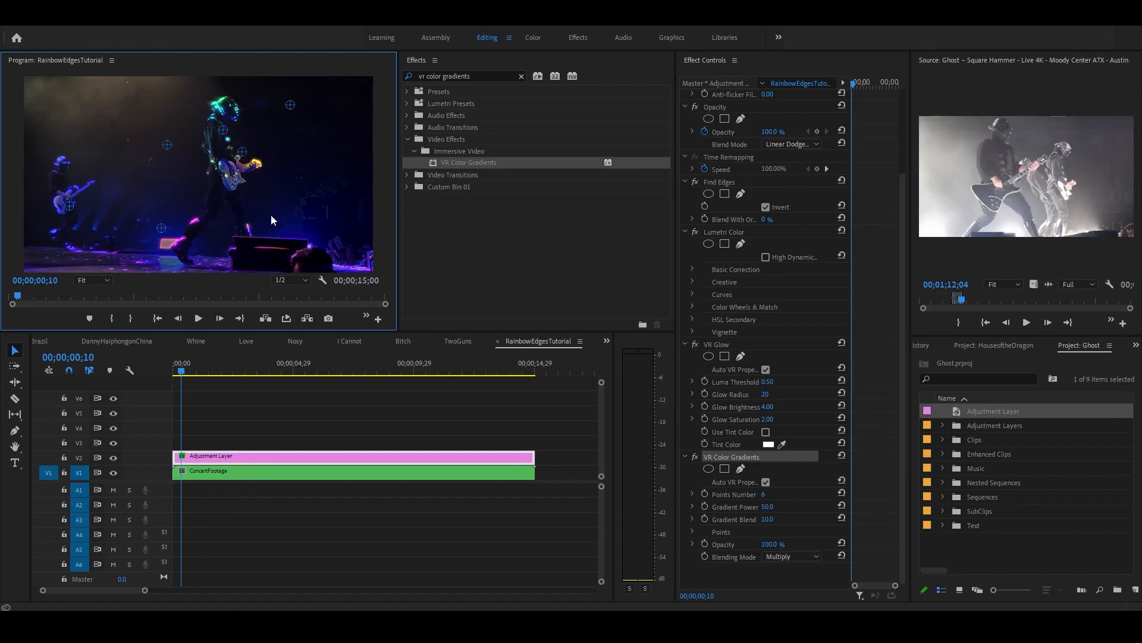
Move the green gradient point beside the background guitarist and another point just above the foreground guitarist's head
drag(167, 145, 139, 141)
drag(290, 106, 168, 85)
drag(130, 200, 208, 87)
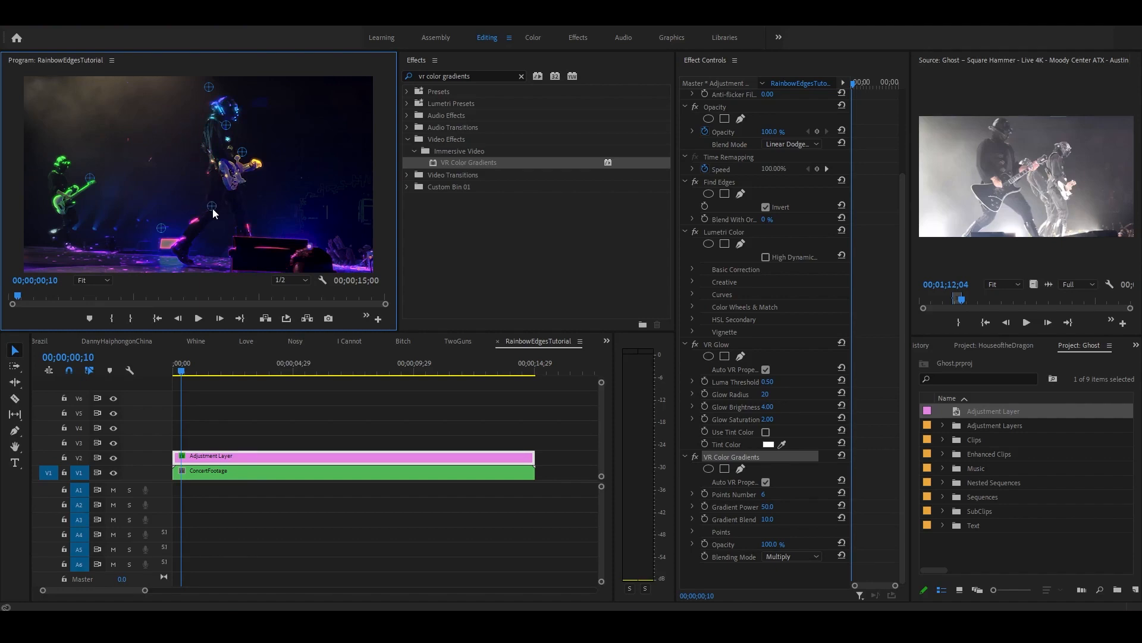
Rearrange the remaining gradient points around the foreground guitarist's torso and guitar, with one in the upper-left area of the image
drag(163, 228, 233, 108)
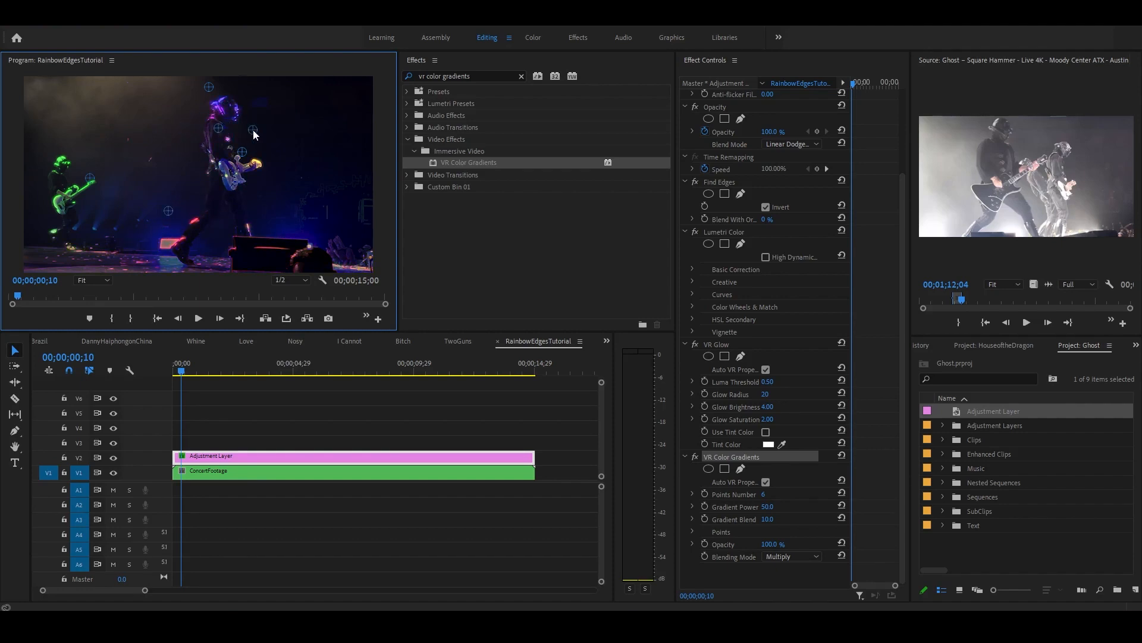
mouse_move(243, 157)
mouse_down()
mouse_move(259, 188)
mouse_move(277, 160)
mouse_move(245, 174)
mouse_up()
mouse_move(175, 247)
mouse_down()
mouse_move(136, 254)
mouse_move(155, 240)
mouse_up()
drag(242, 181, 226, 162)
mouse_move(242, 205)
mouse_down()
mouse_move(199, 202)
mouse_move(232, 220)
mouse_move(224, 193)
mouse_up()
drag(219, 129, 206, 135)
drag(233, 196, 230, 139)
drag(157, 245, 141, 109)
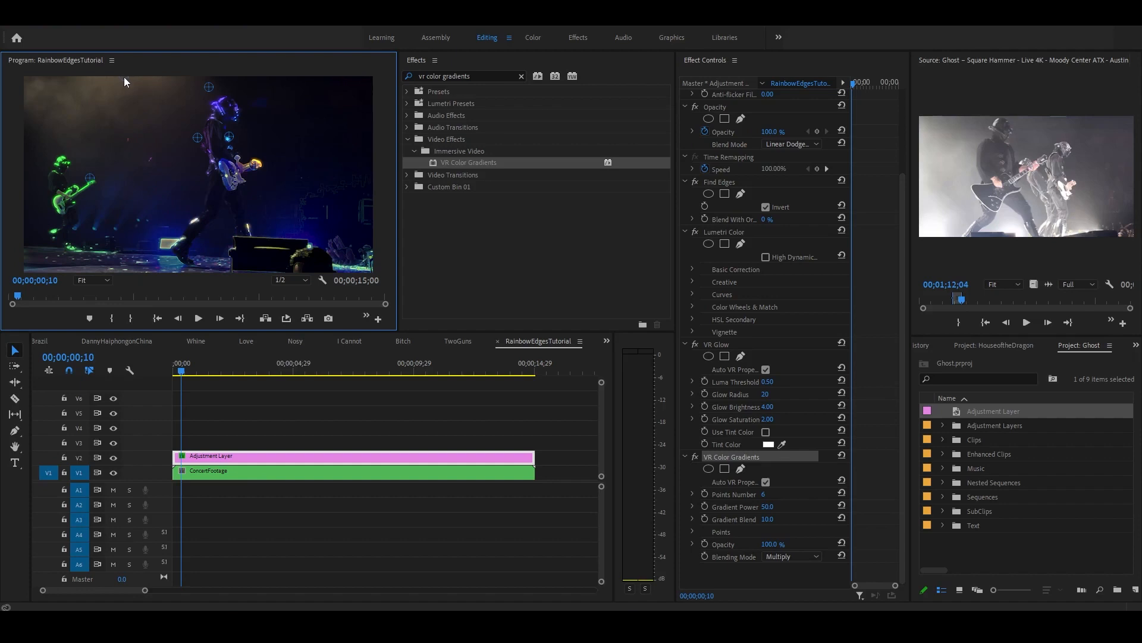
Preview the recolored edges by playing the first second of the sequence from its start
drag(181, 372, 175, 423)
click(525, 300)
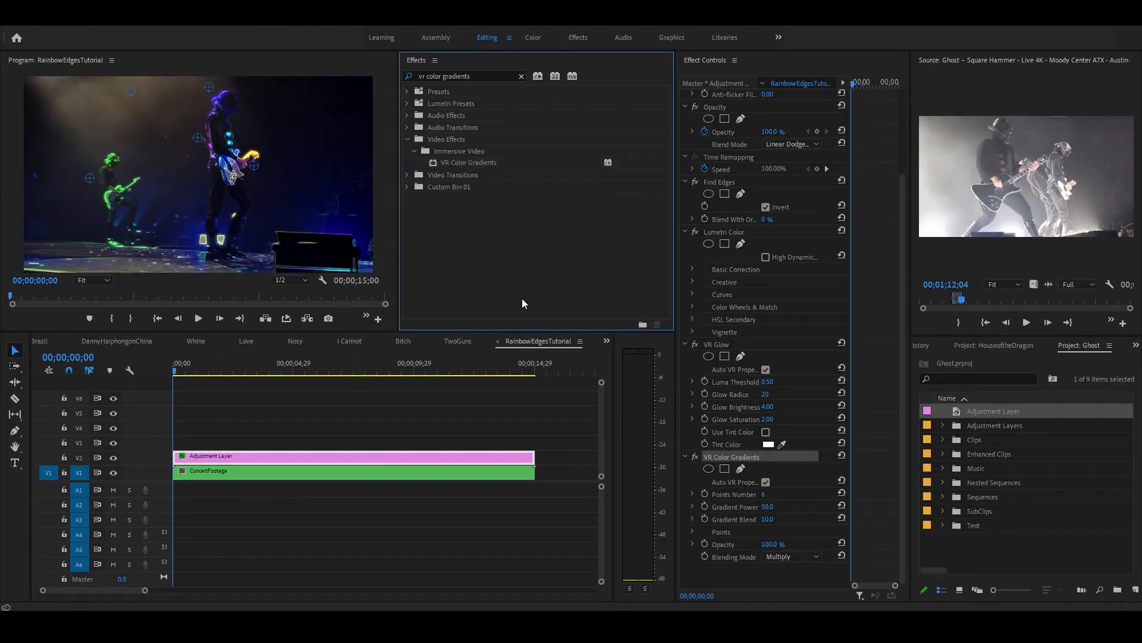
click(179, 381)
key(space)
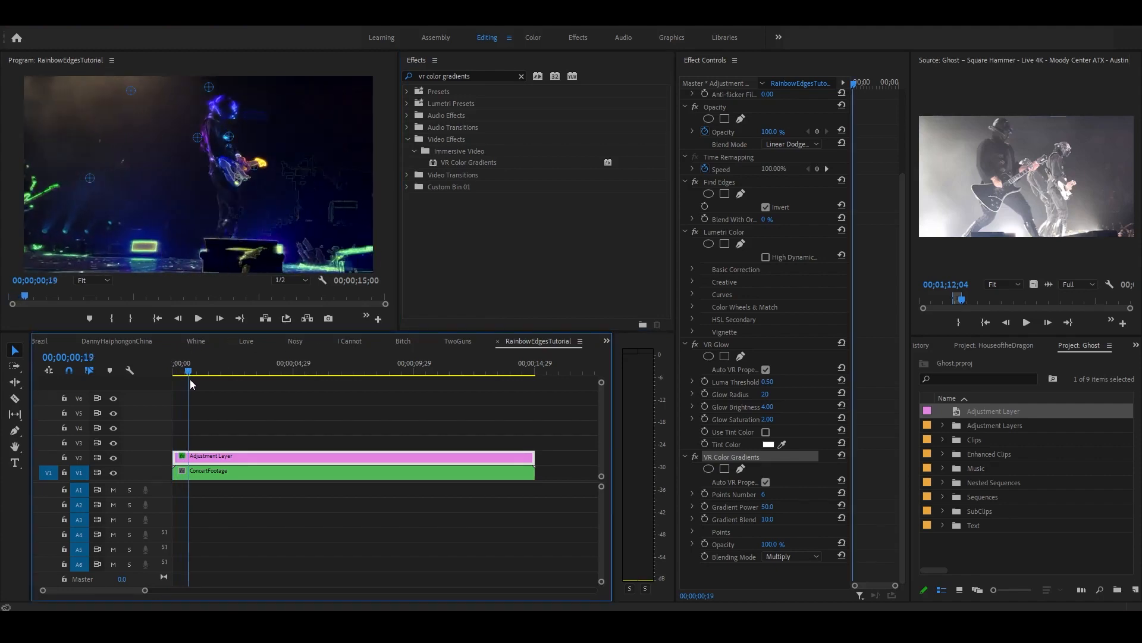
click(747, 569)
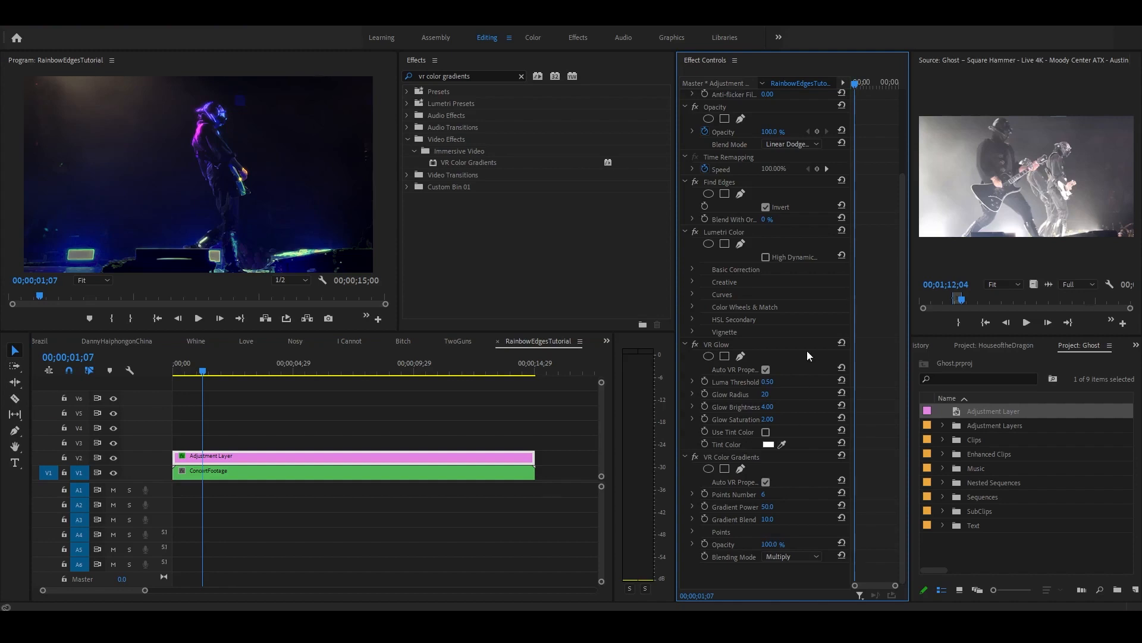
At 00;00;06;20, set Lumetri Color's temperature to -32, tint to 77 and contrast to 117
click(738, 232)
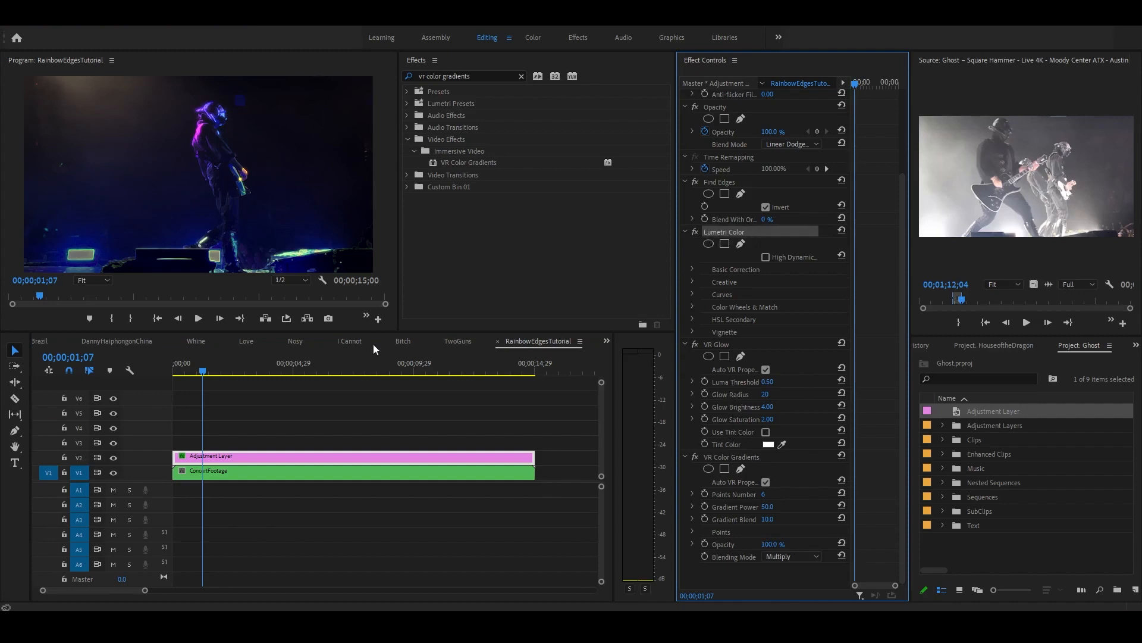
drag(202, 372, 334, 423)
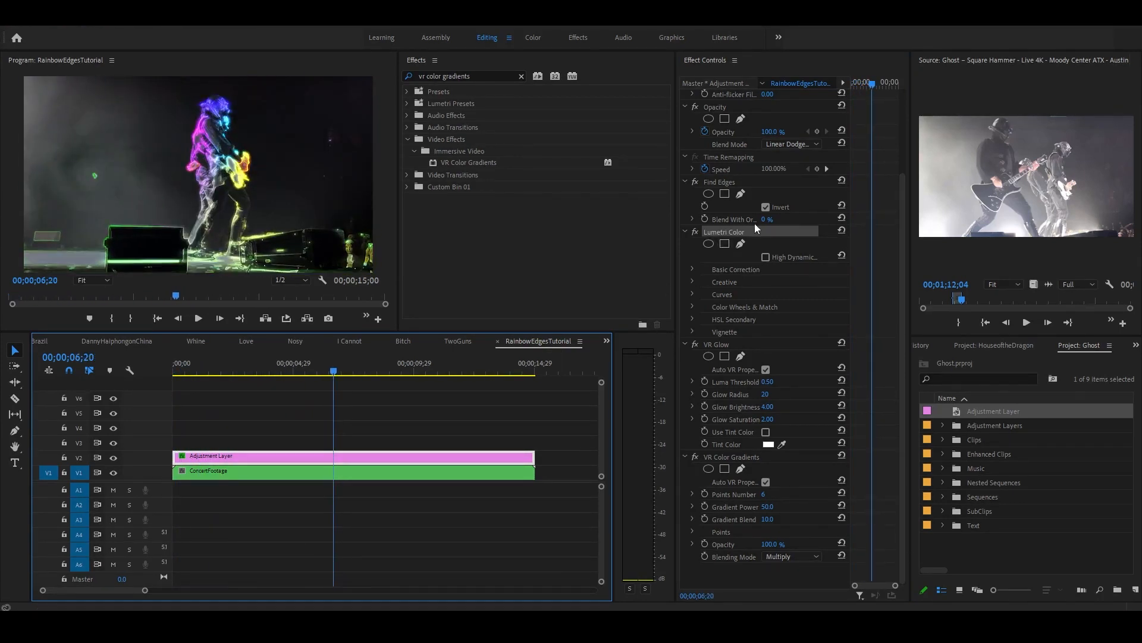
click(691, 268)
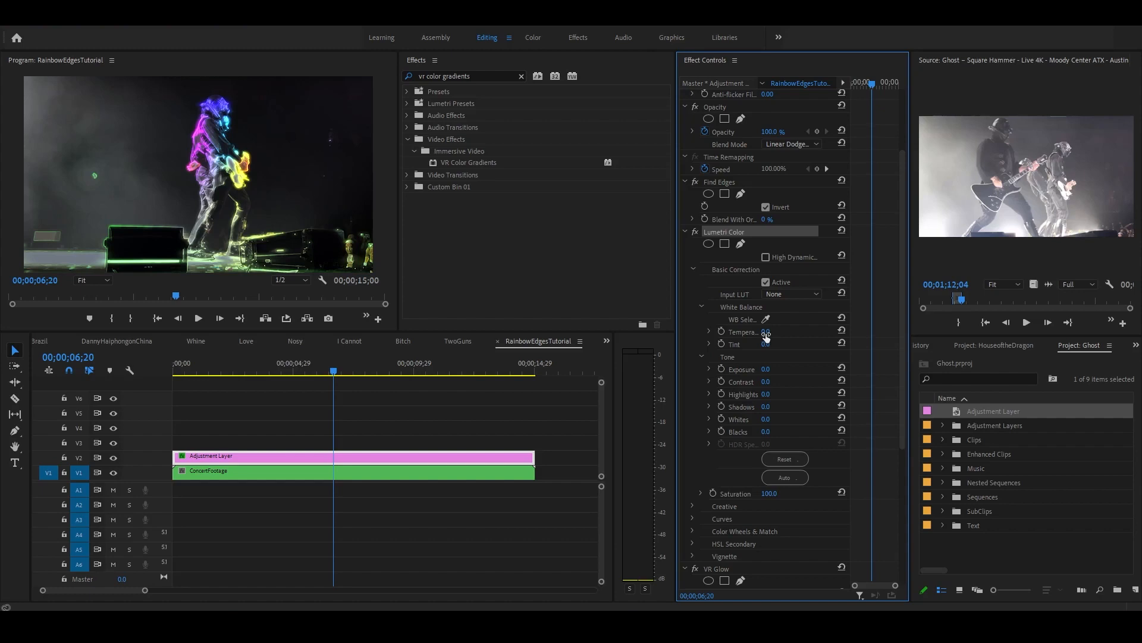
drag(767, 333, 715, 333)
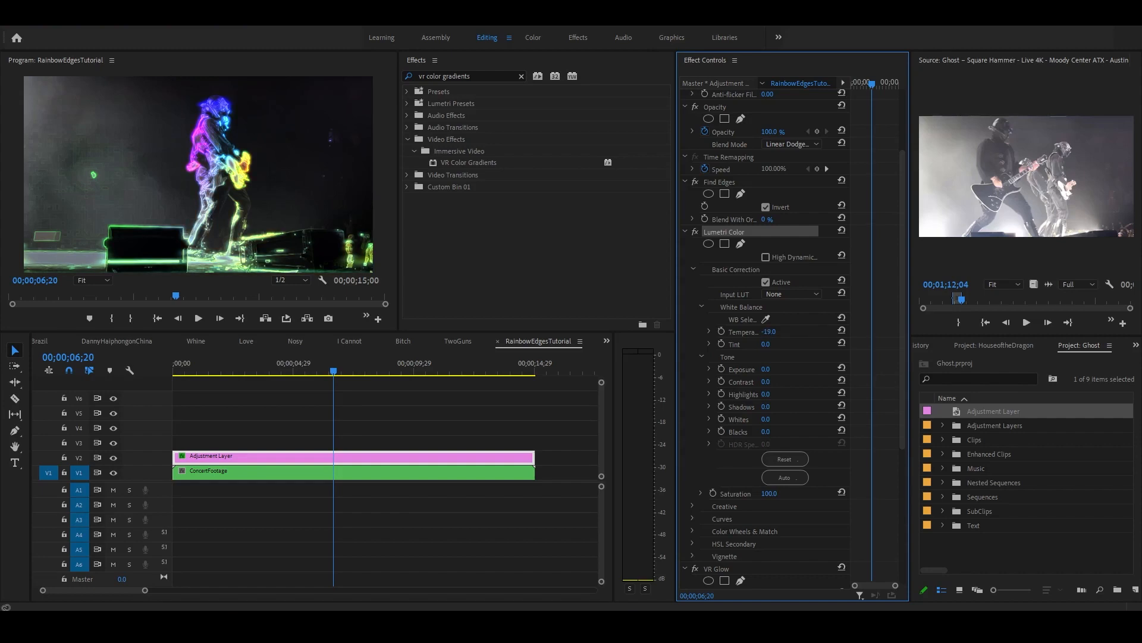
drag(750, 333, 778, 345)
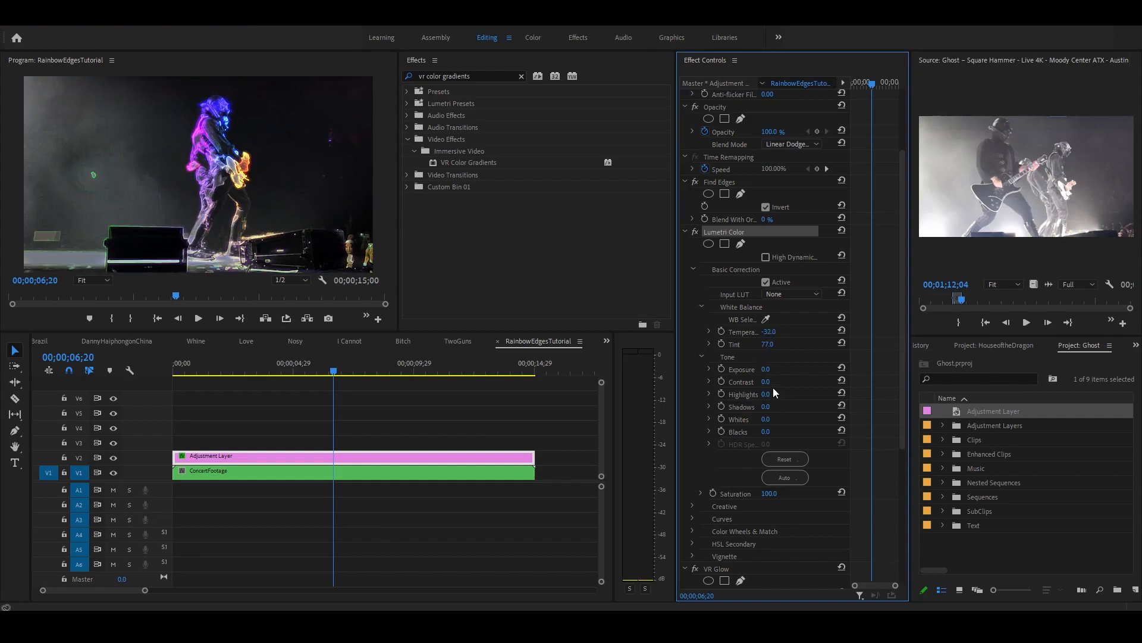
drag(766, 381, 807, 382)
Compare the image with Lumetri Color off and on, and play the sequence from its start
click(695, 232)
click(695, 232)
click(695, 232)
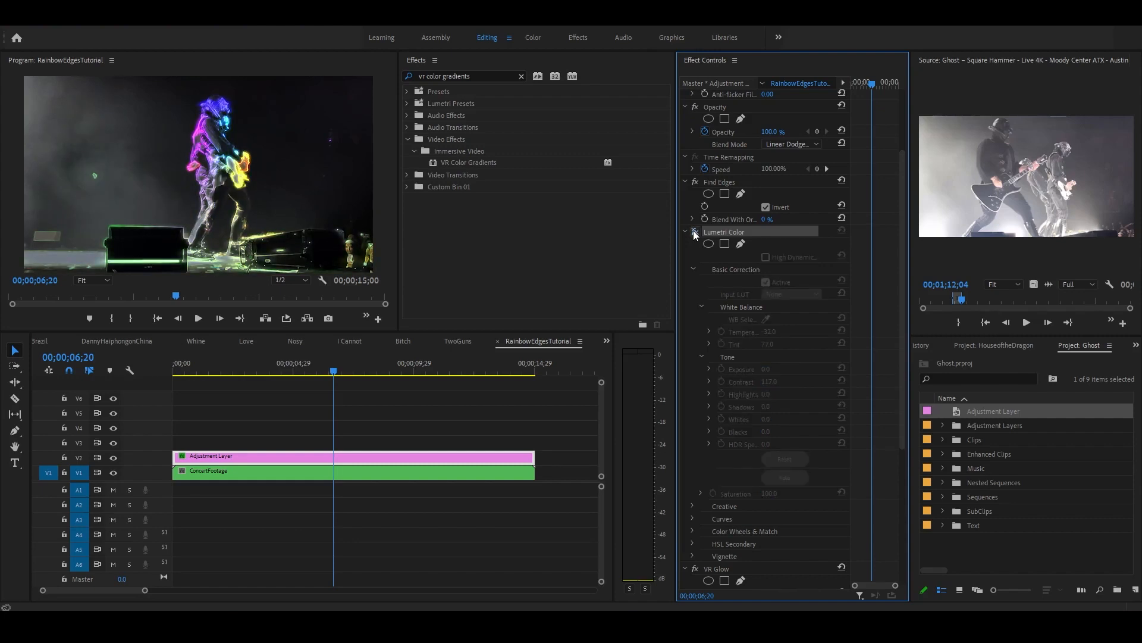
click(694, 232)
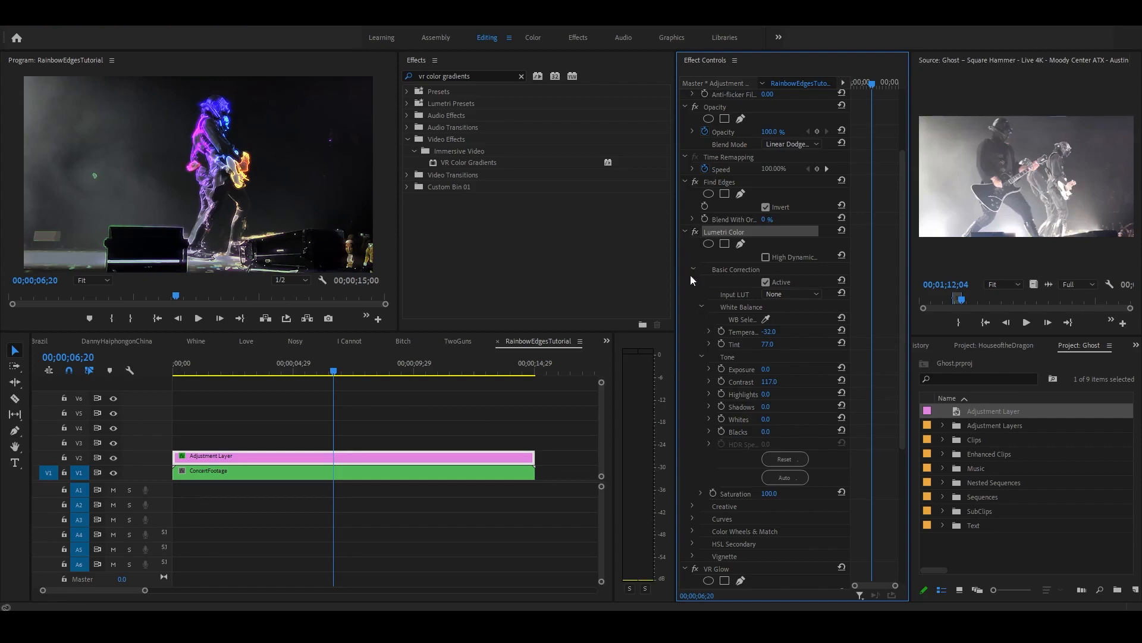
drag(333, 376, 175, 379)
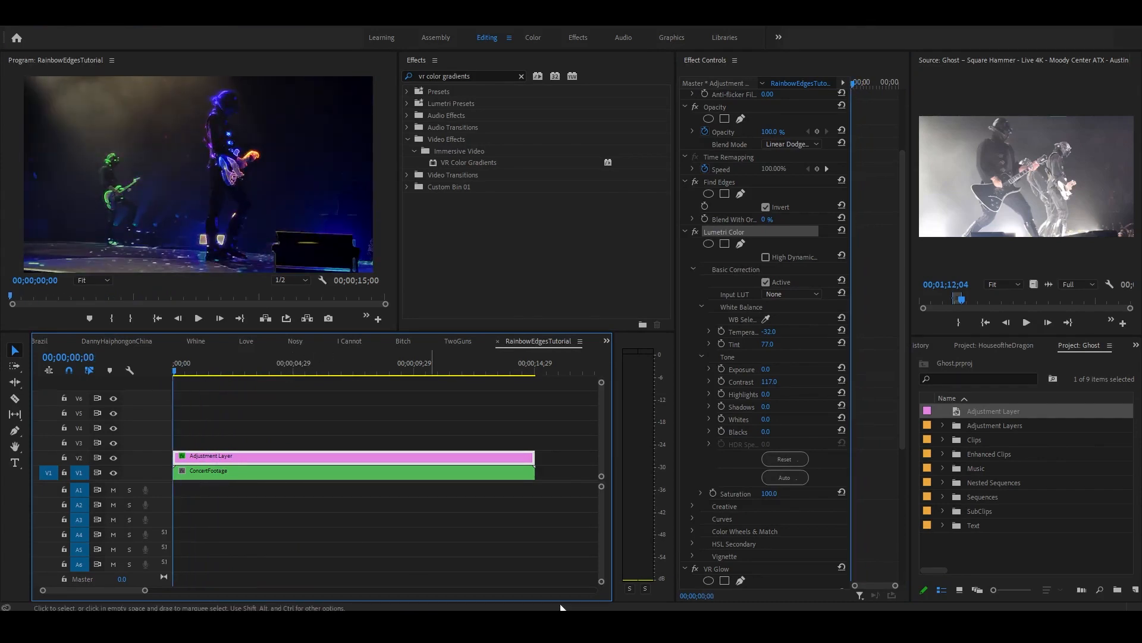
click(200, 319)
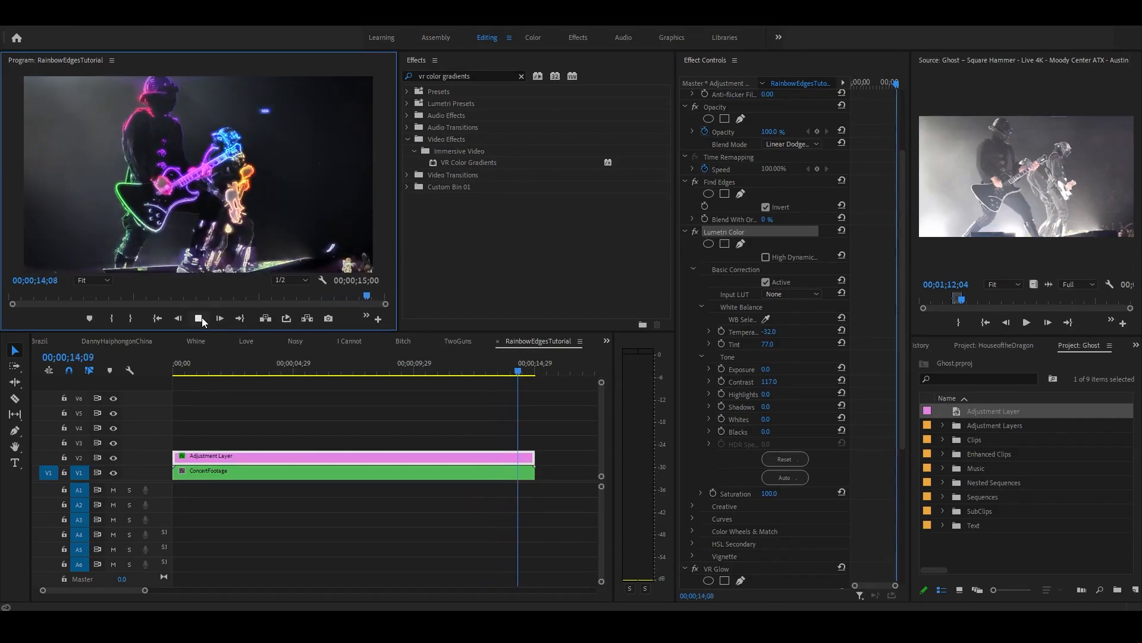
At 00;00;10;26, set VR Glow's luma threshold to 0.20, glow radius to 7 and glow saturation to 6.00
drag(456, 372, 436, 408)
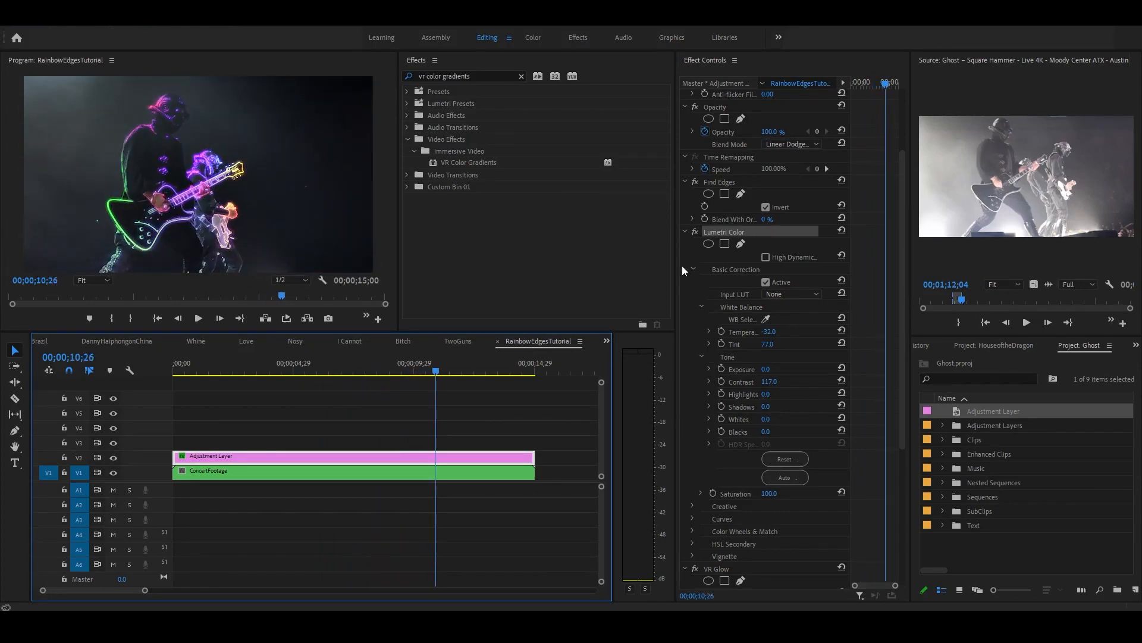
click(687, 230)
click(684, 331)
scroll(755, 430, down, 6)
scroll(755, 444, down, 2)
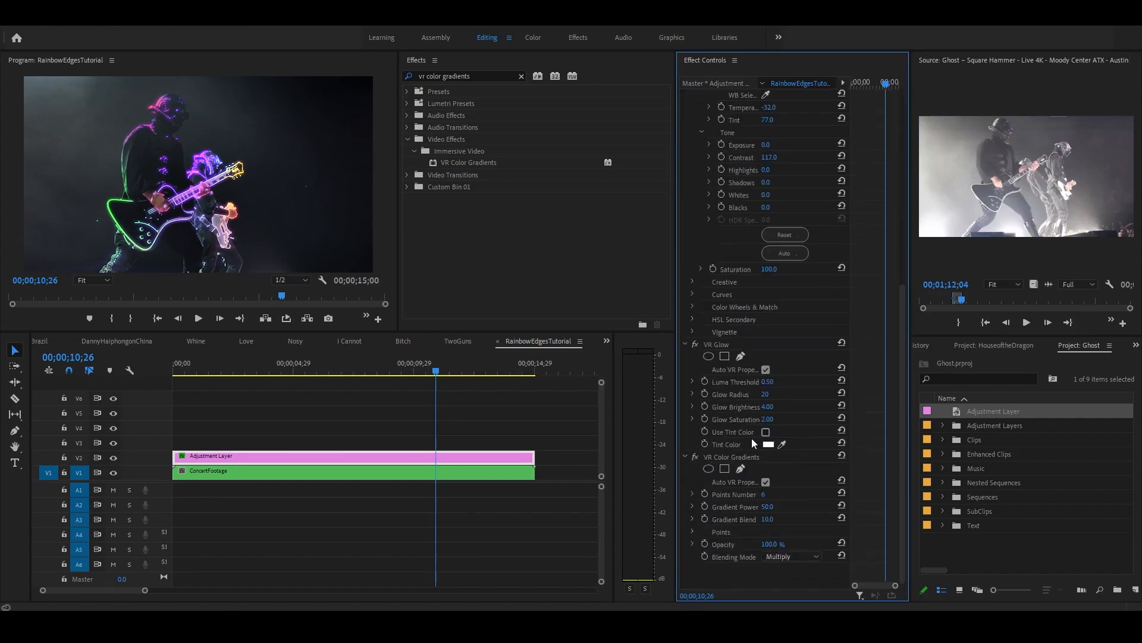
drag(766, 386, 741, 396)
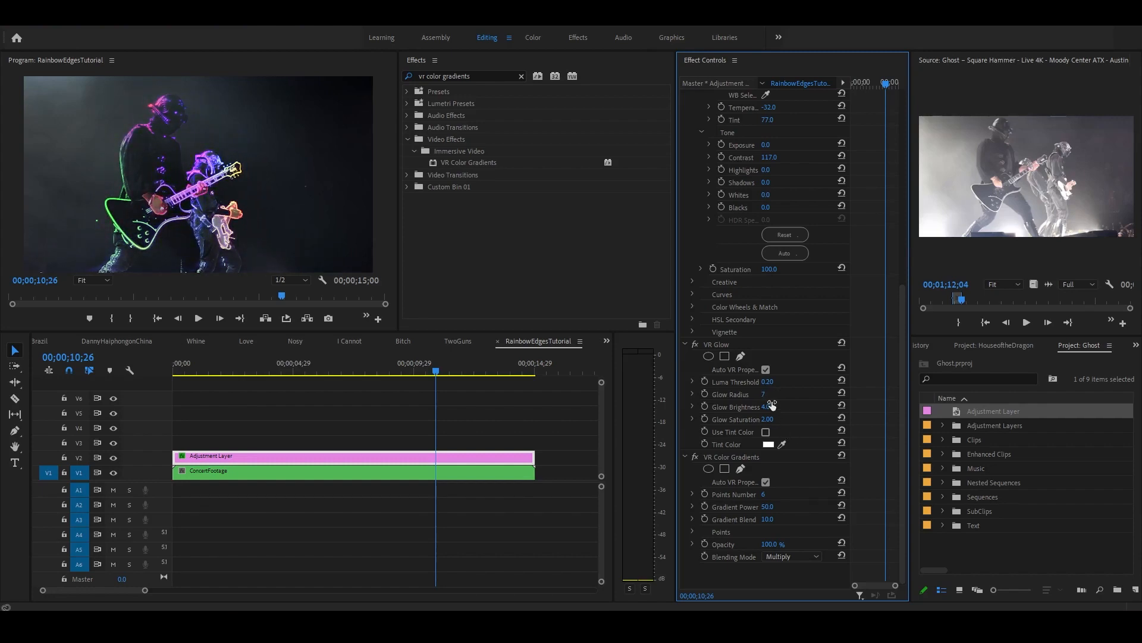
drag(768, 420, 794, 420)
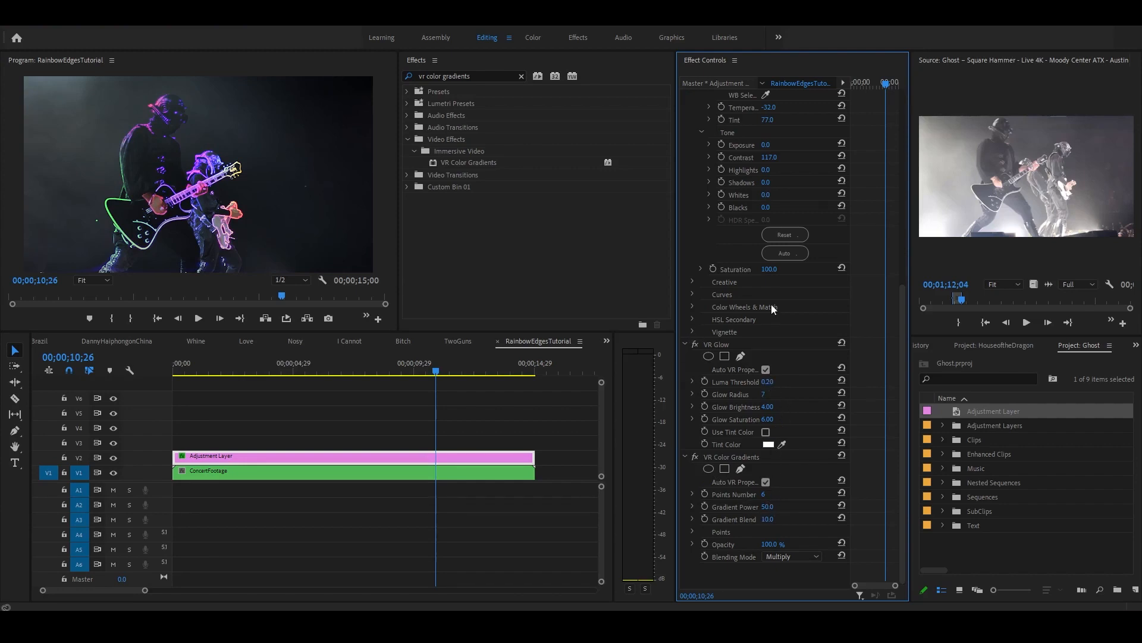
scroll(716, 294, up, 7)
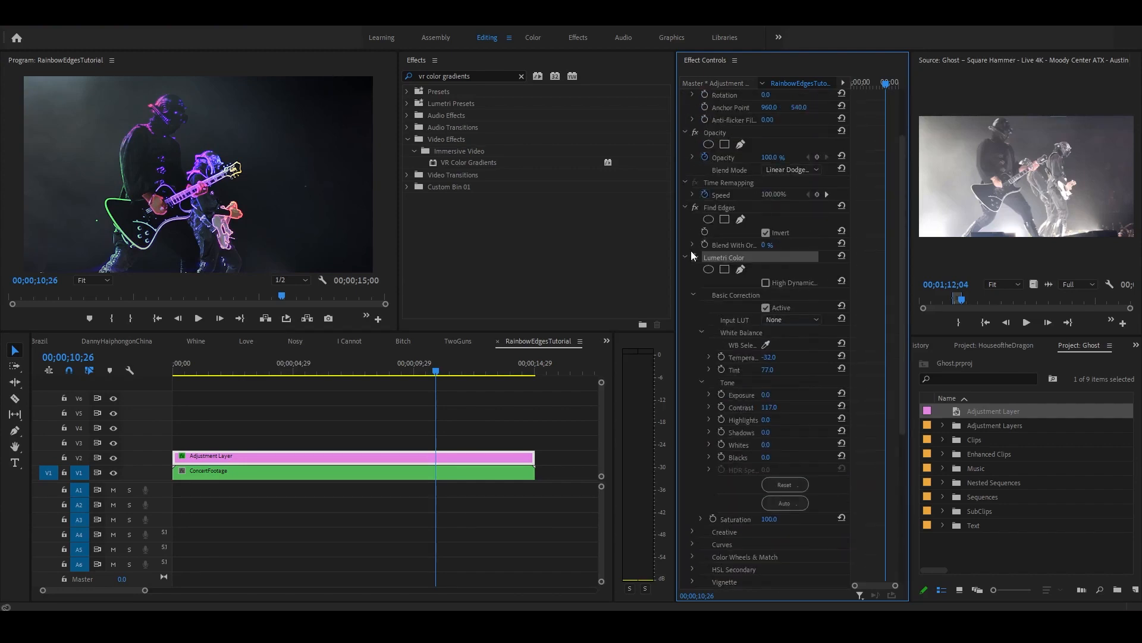
click(686, 256)
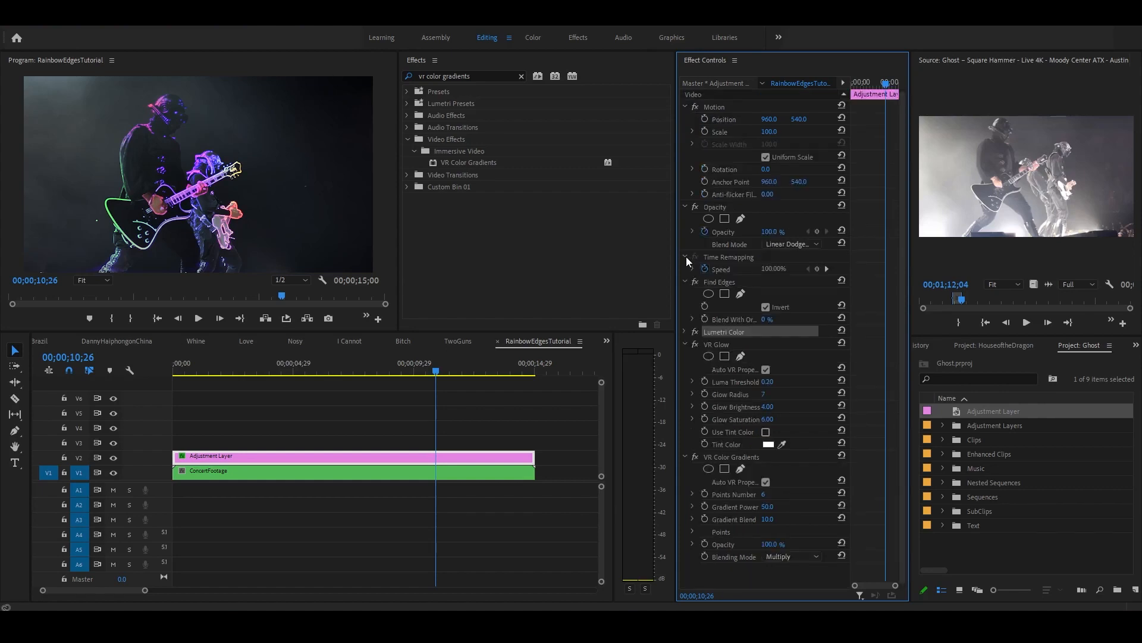
click(686, 331)
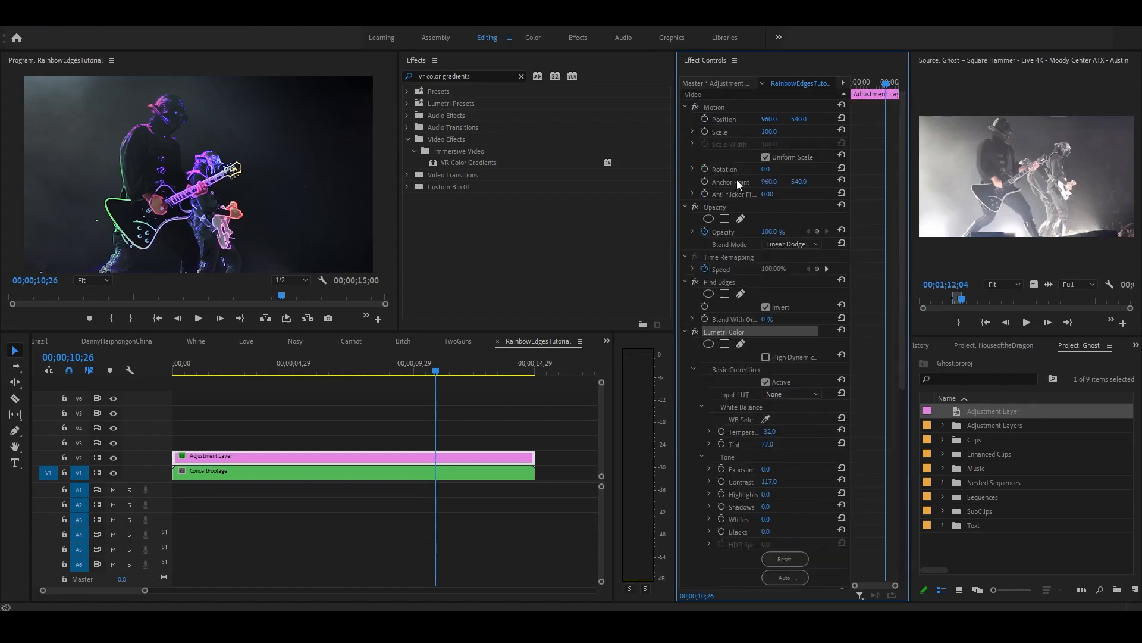
Review the adjustment layer's effect stack in order: Find Edges, Lumetri Color, VR Glow and VR Color Gradients
click(699, 283)
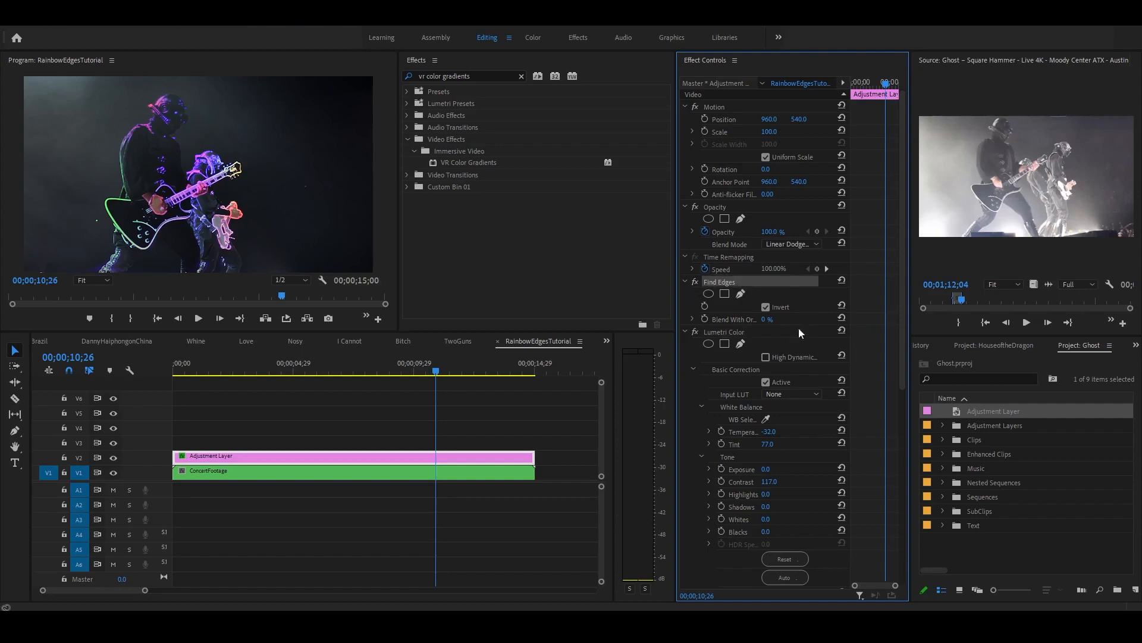
click(759, 330)
scroll(787, 409, down, 6)
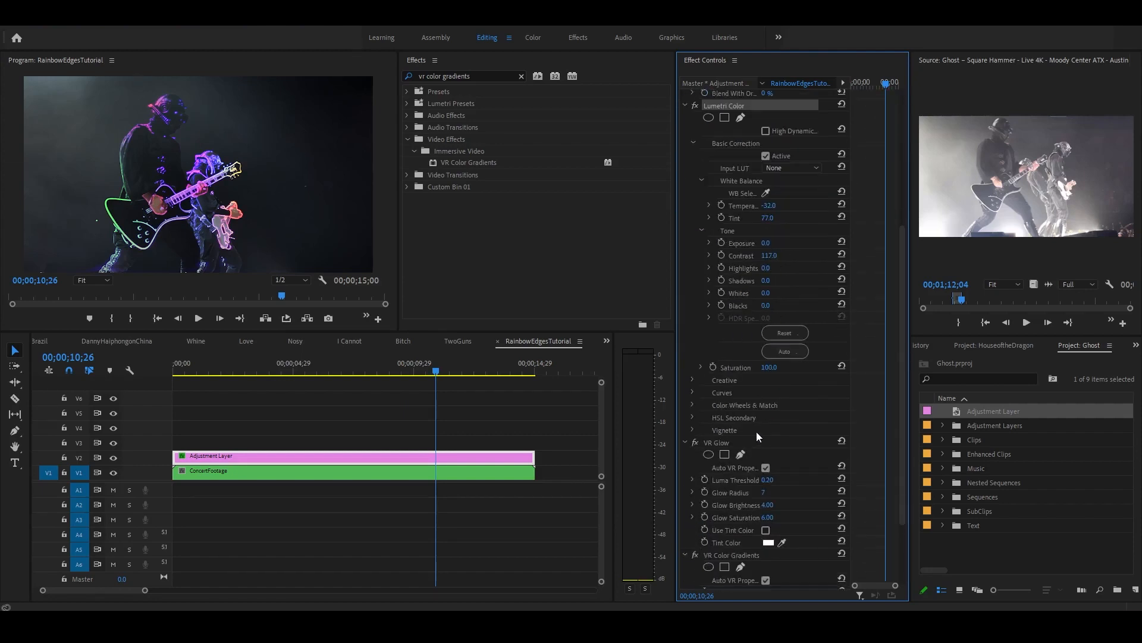
click(758, 441)
scroll(769, 482, down, 3)
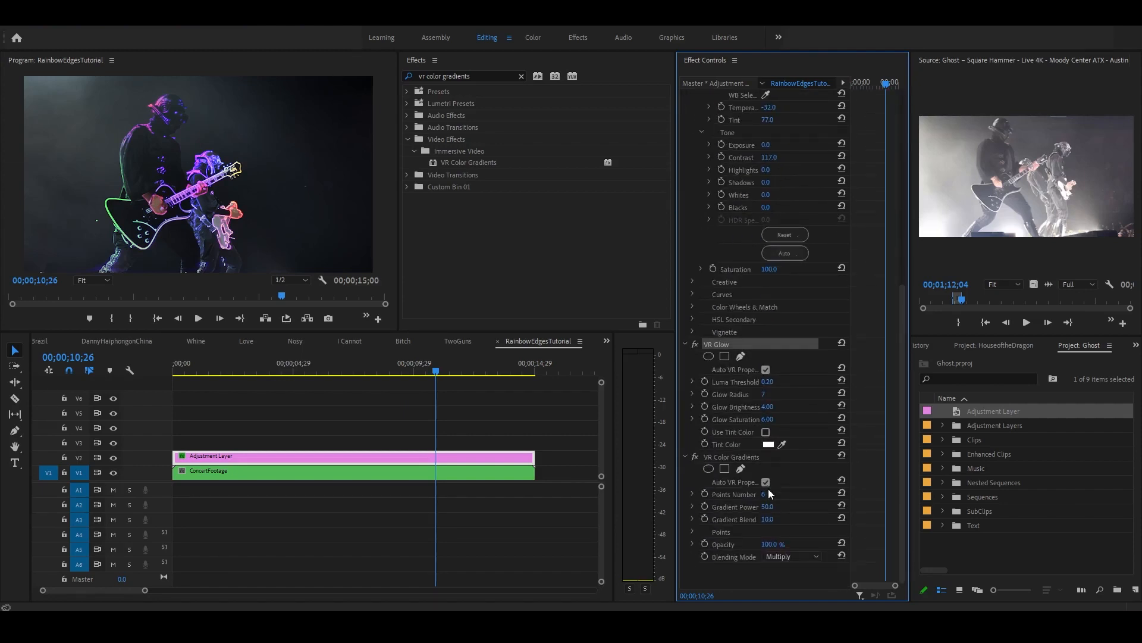
click(787, 459)
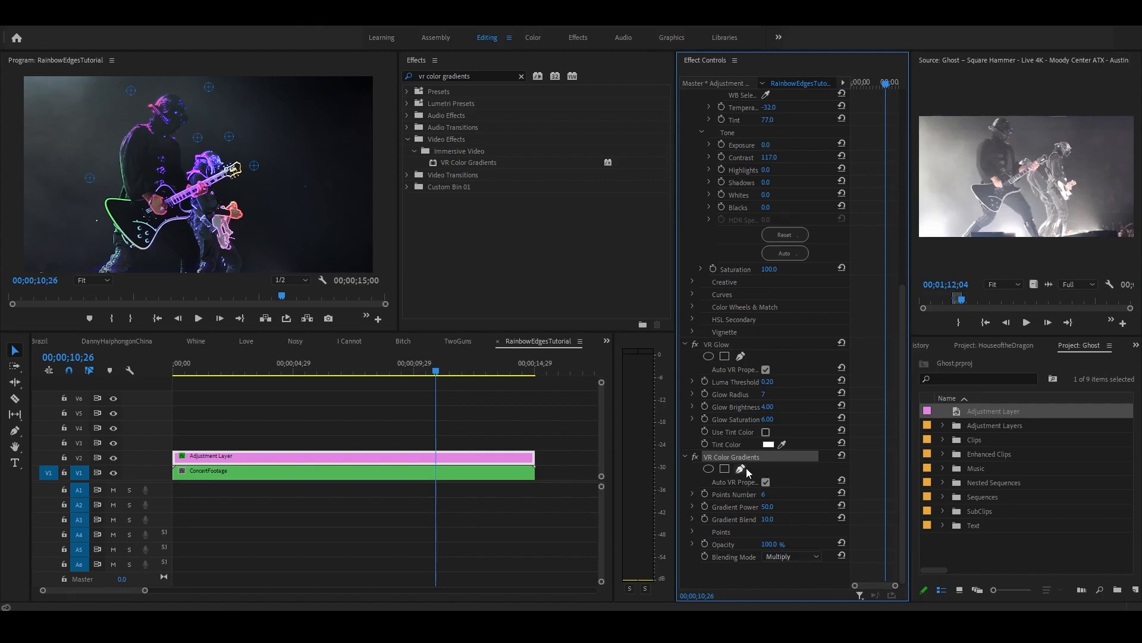
scroll(746, 468, up, 9)
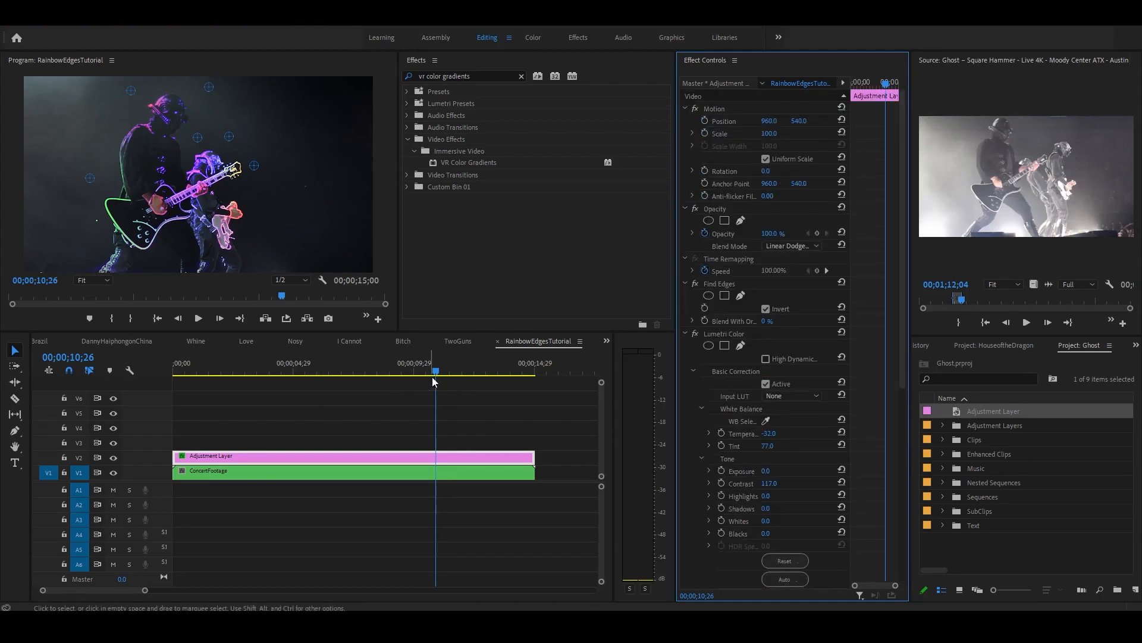
Preview the completed rainbow edges from the start of the sequence, and return the playhead to 00;00;00;00
drag(434, 375, 162, 380)
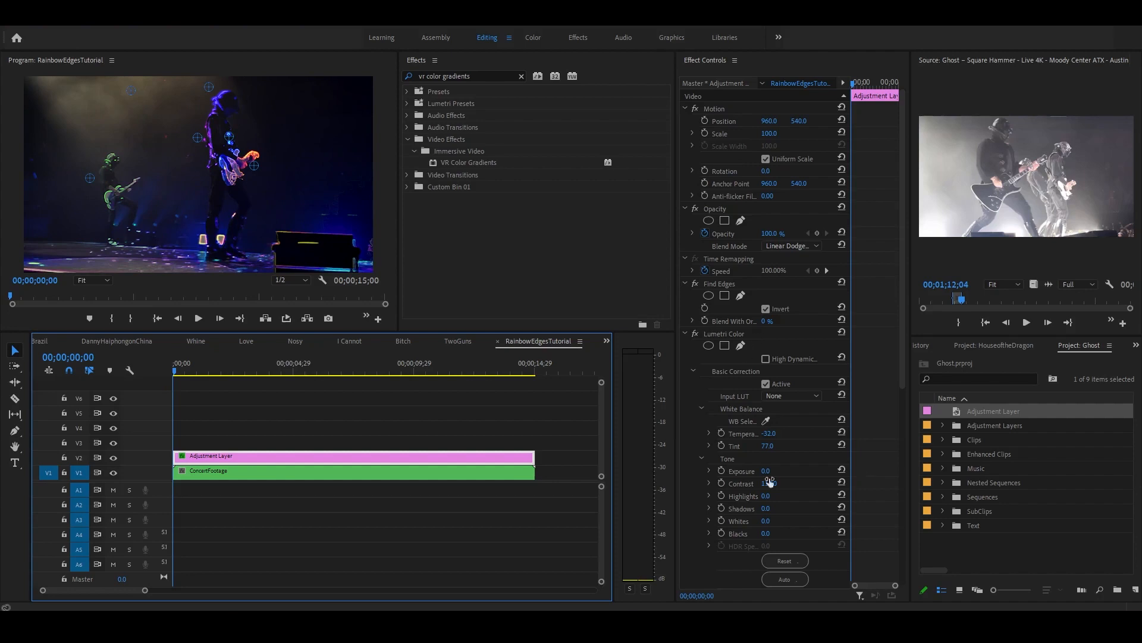
drag(901, 323, 899, 551)
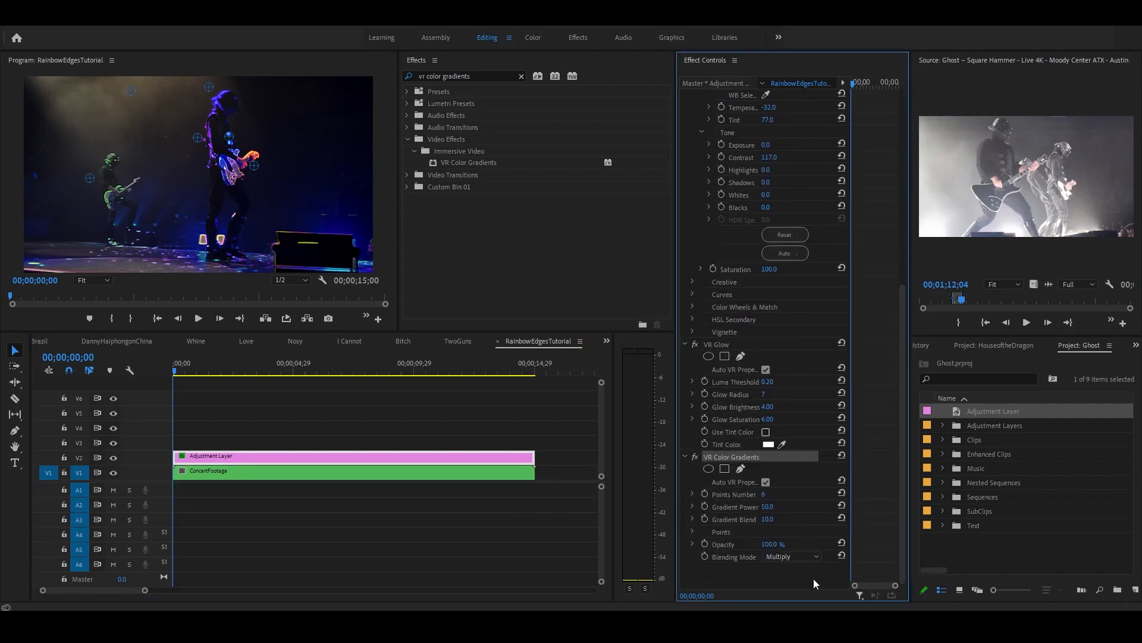
drag(902, 510, 860, 268)
click(199, 318)
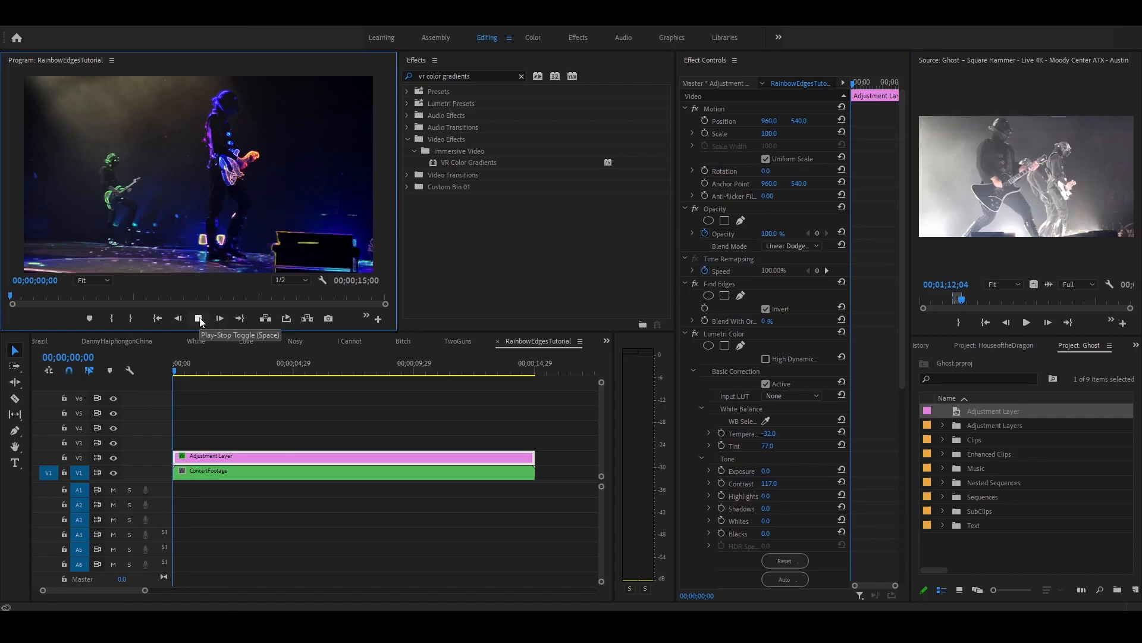
click(208, 334)
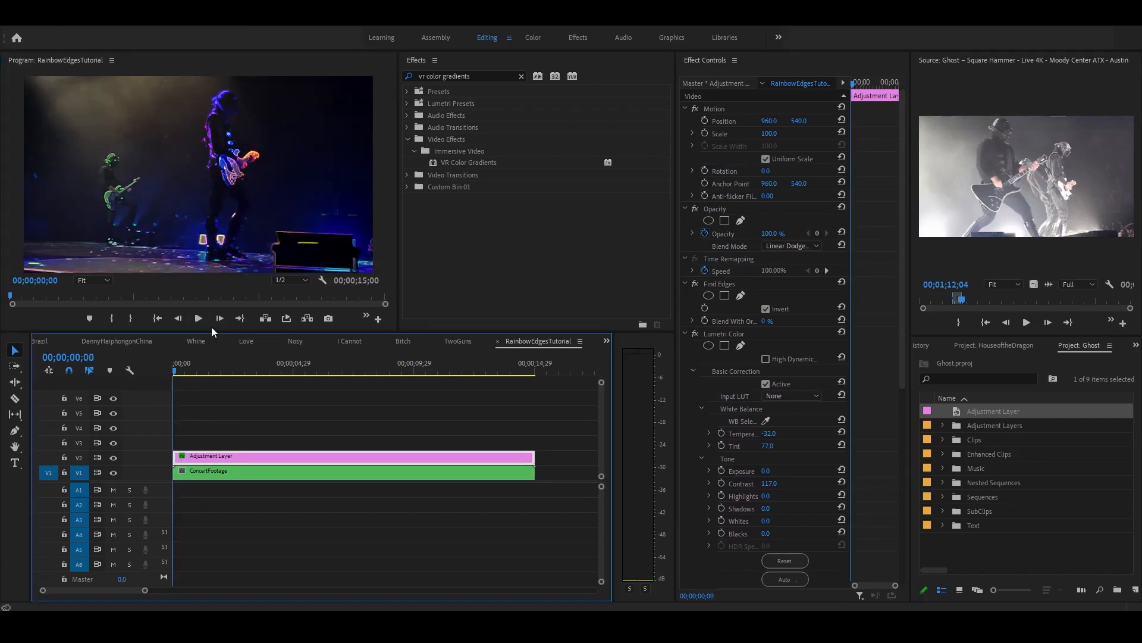
click(200, 319)
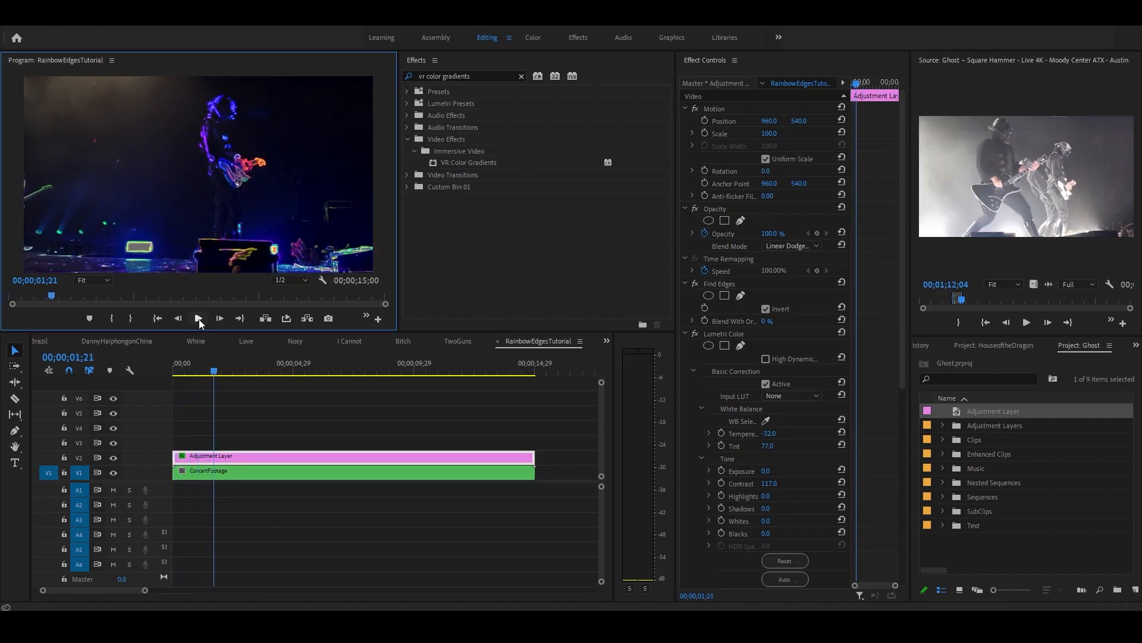
click(198, 319)
drag(215, 373, 145, 445)
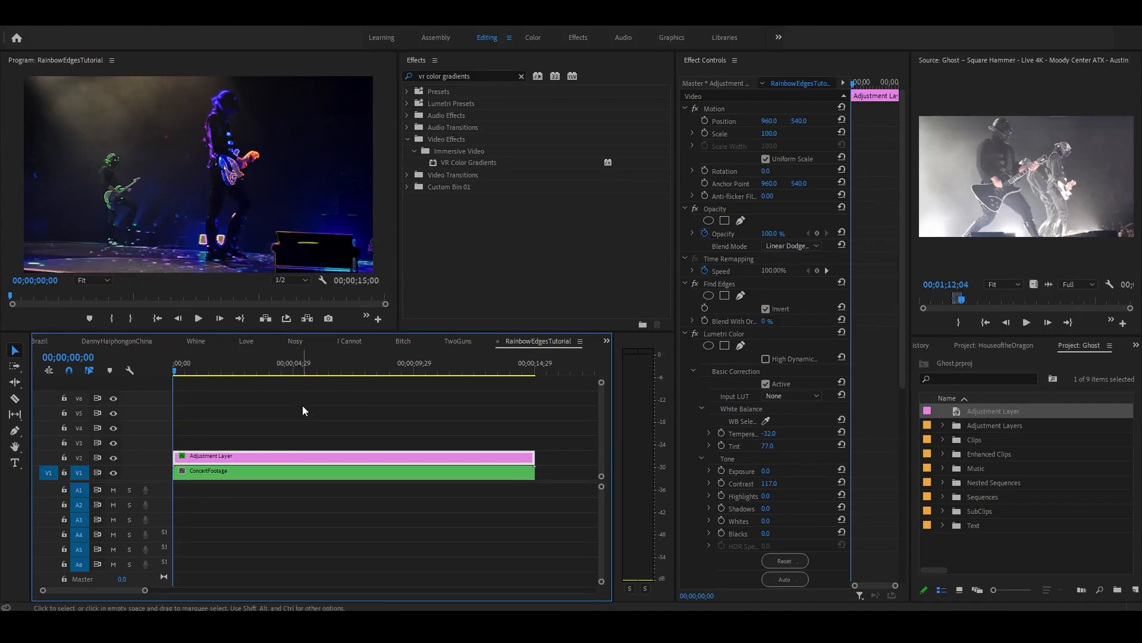